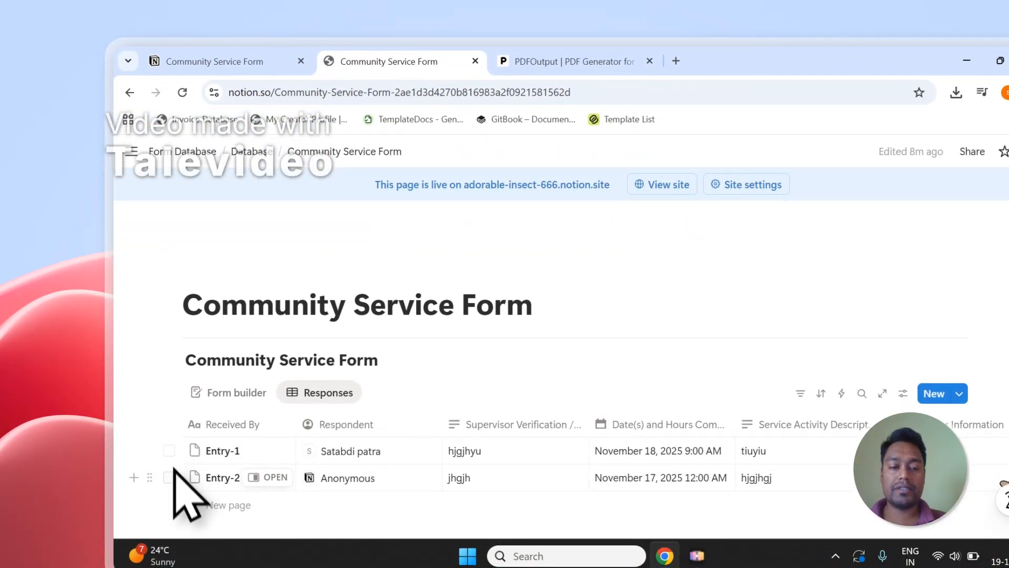
Select the Entry-1 and Entry-2 response rows in Notion, then clear the selection.
click(170, 451)
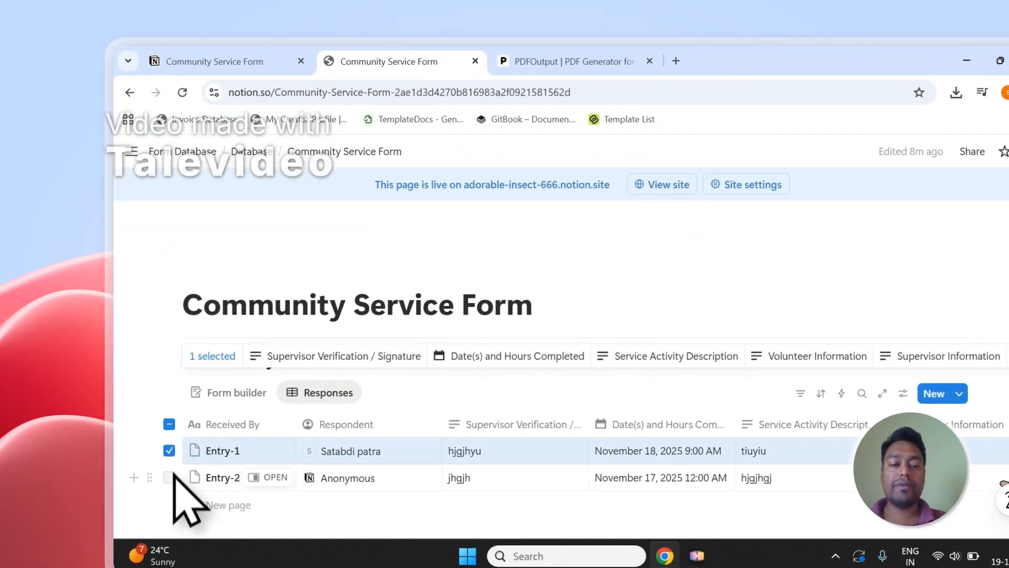
click(169, 478)
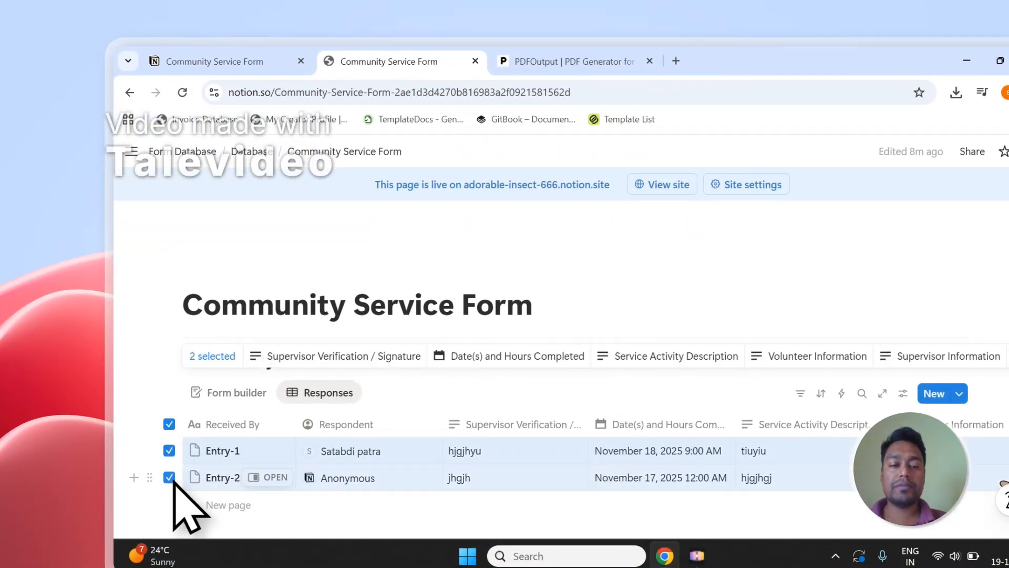
click(169, 424)
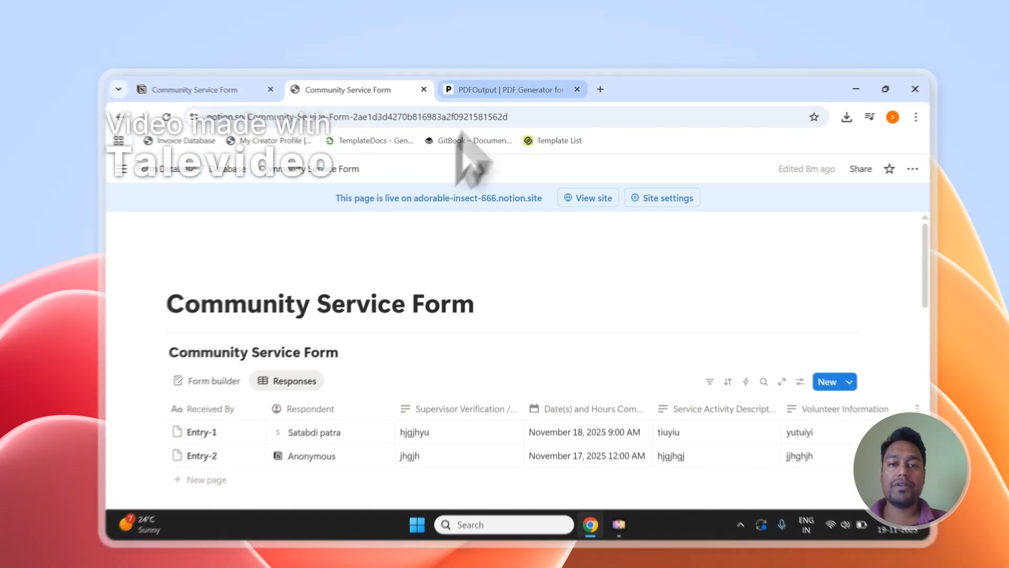
On the PDFOutput landing page, highlight 'PDFs', 'Google Docs' and 'Notion Database' in the headline.
click(497, 78)
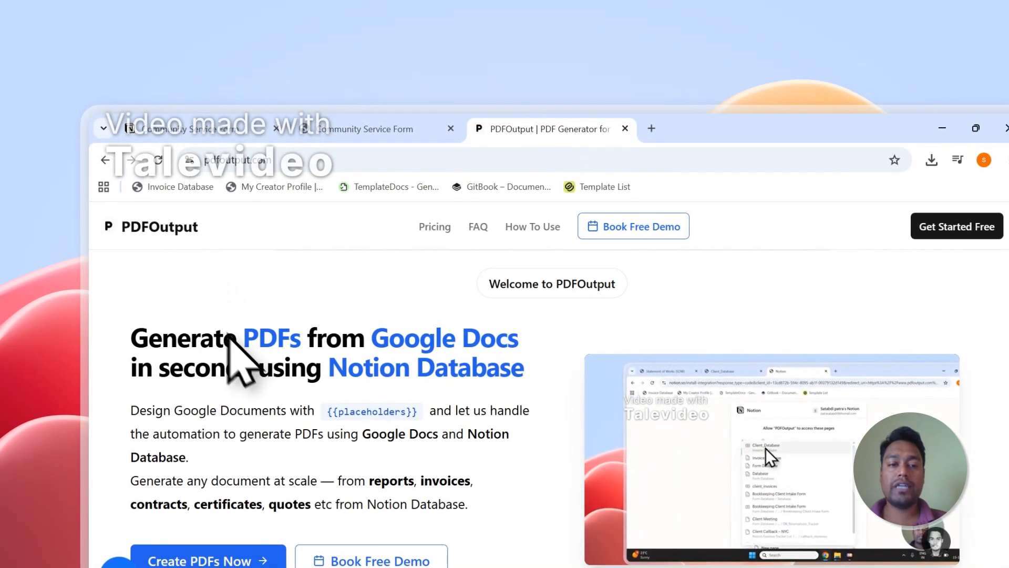
drag(246, 340, 295, 343)
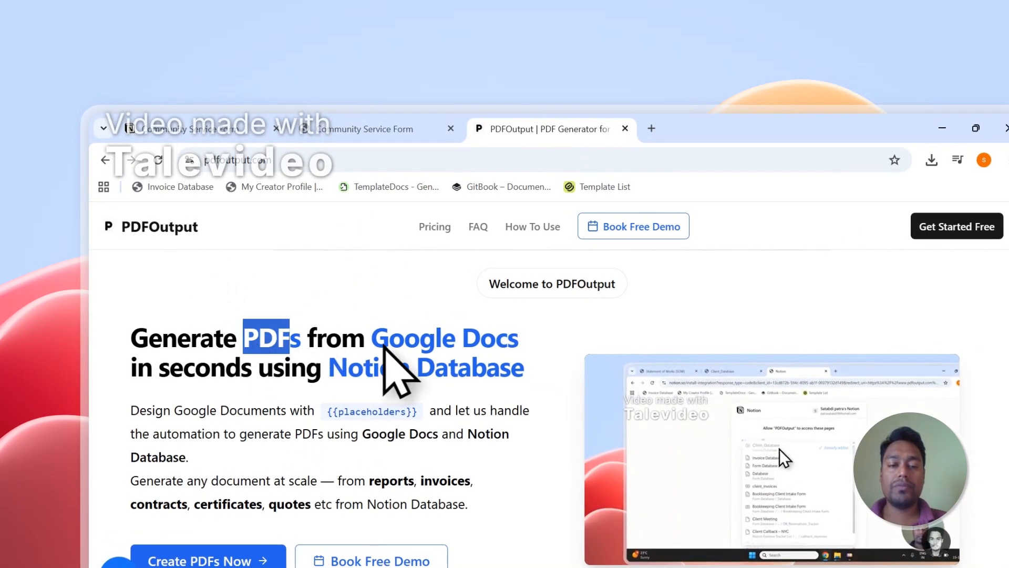
click(374, 341)
drag(373, 342, 535, 347)
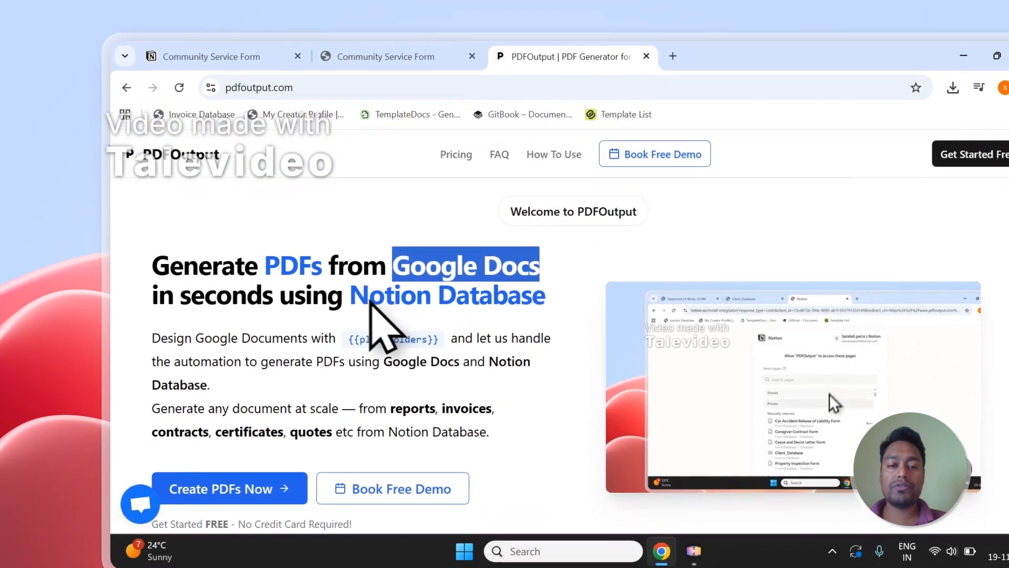
drag(330, 372, 487, 372)
drag(405, 310, 547, 308)
Glance at the Notion form, then highlight Google Docs and the supported document types on PDFOutput.
click(399, 48)
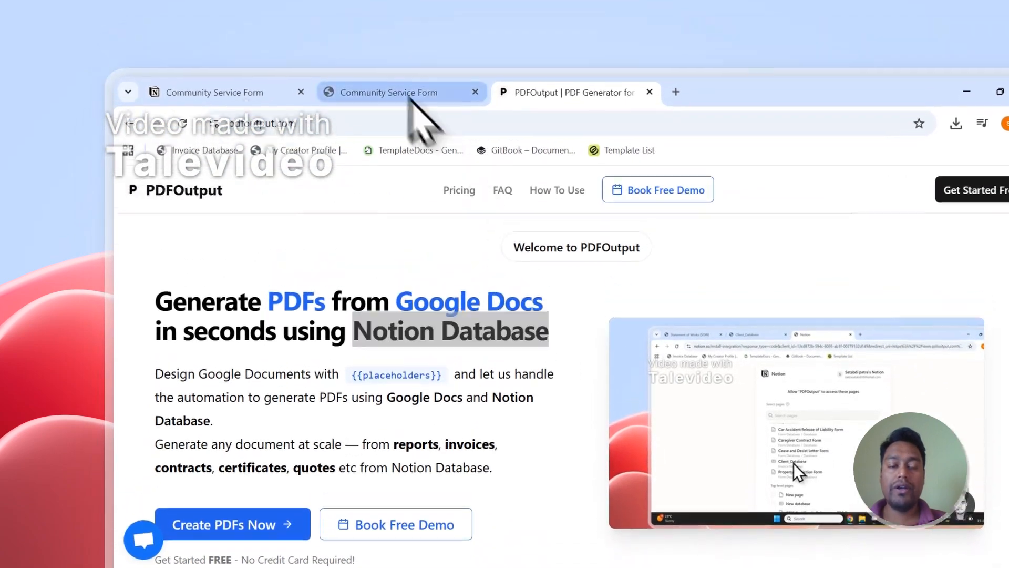
click(557, 58)
drag(369, 340, 518, 347)
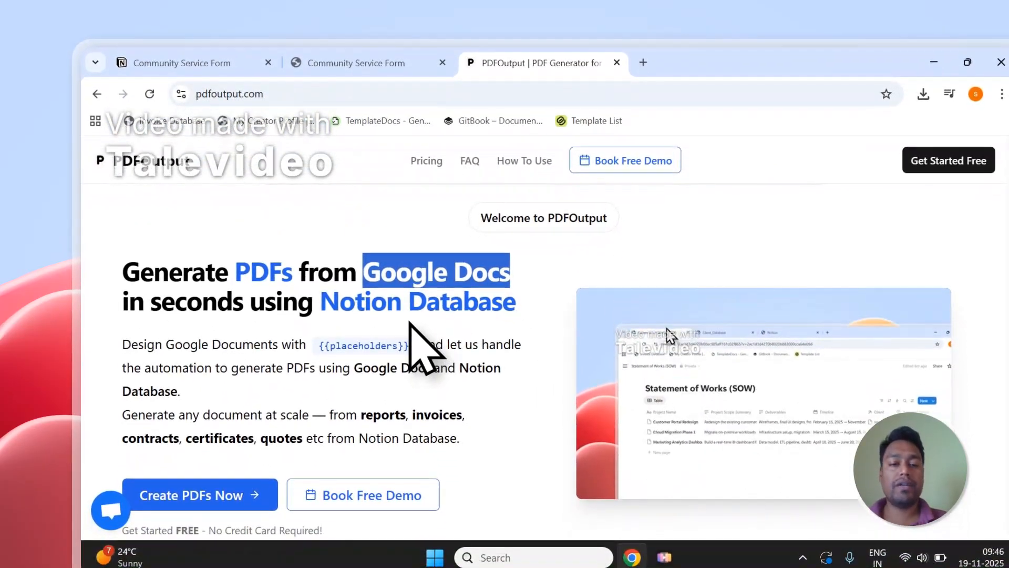
scroll(385, 373, down, 1)
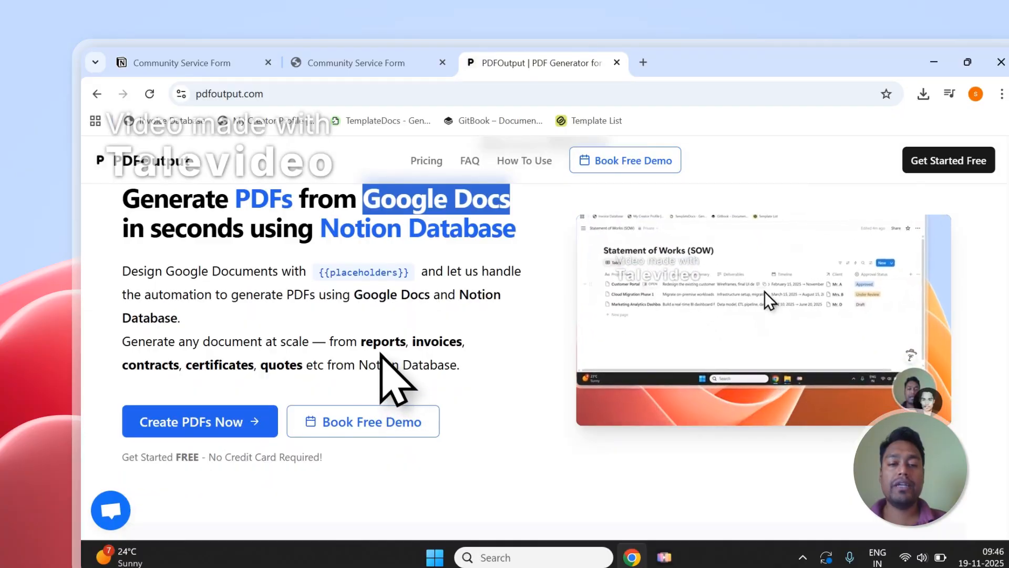
click(362, 347)
drag(362, 348, 368, 357)
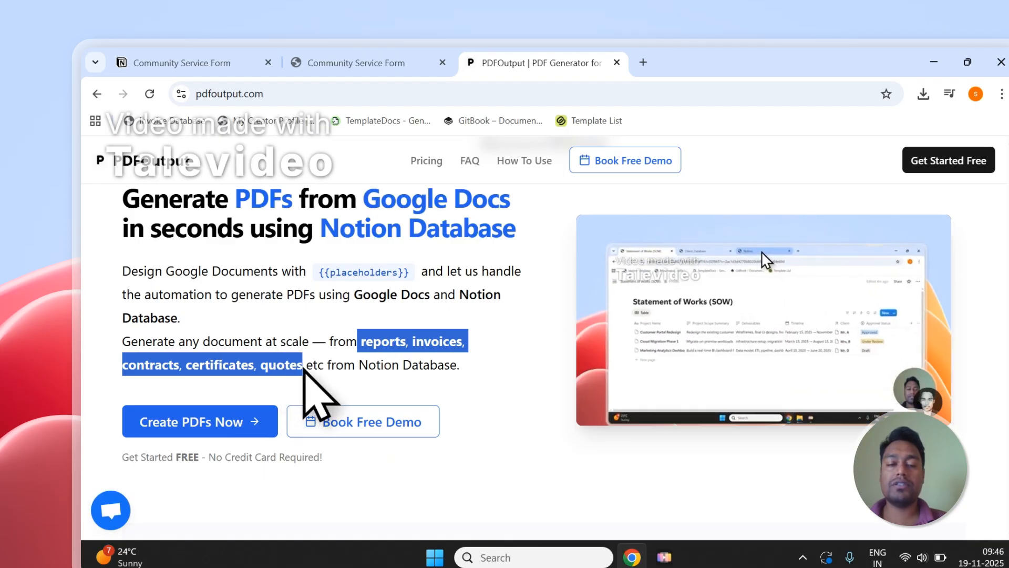
click(389, 330)
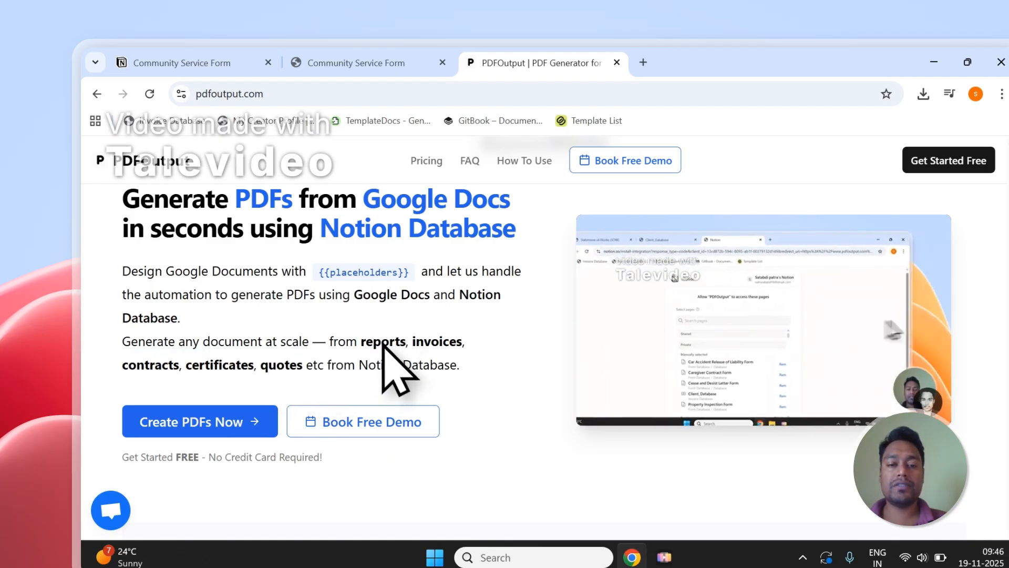
scroll(389, 331, up, 1)
Use Create PDFs Now and sign in to PDFOutput with the chosen Google account.
click(242, 499)
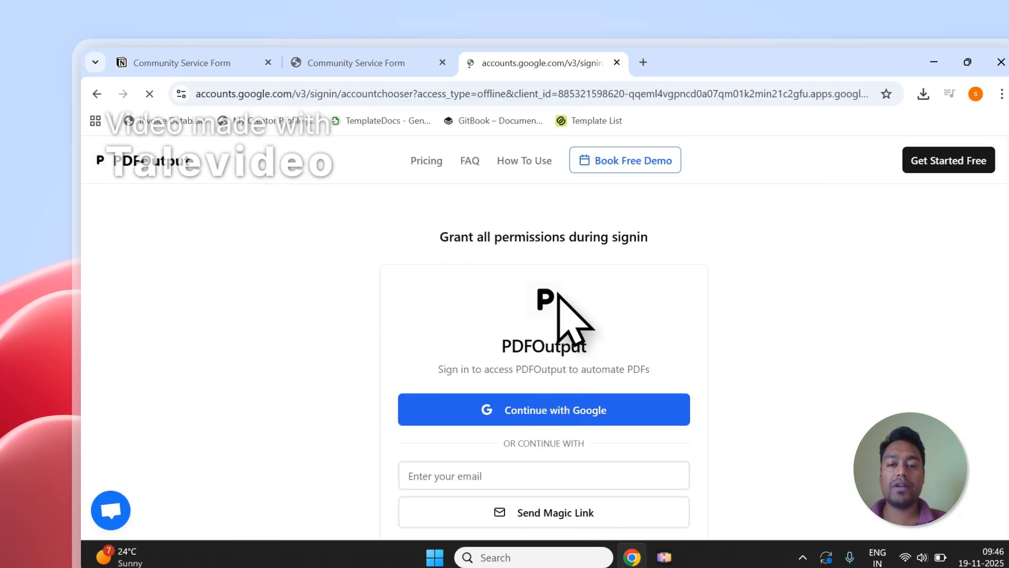
click(647, 362)
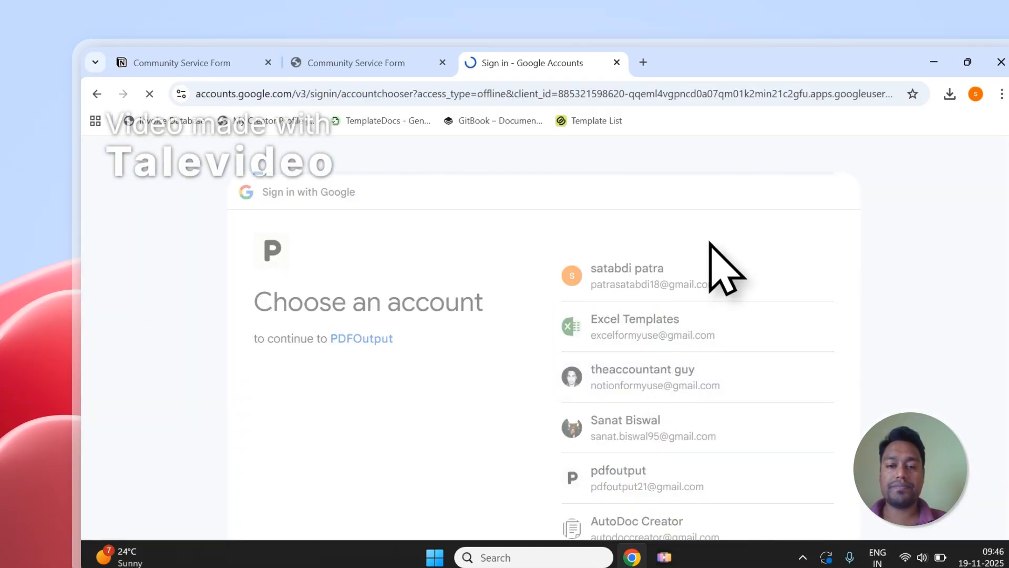
click(752, 427)
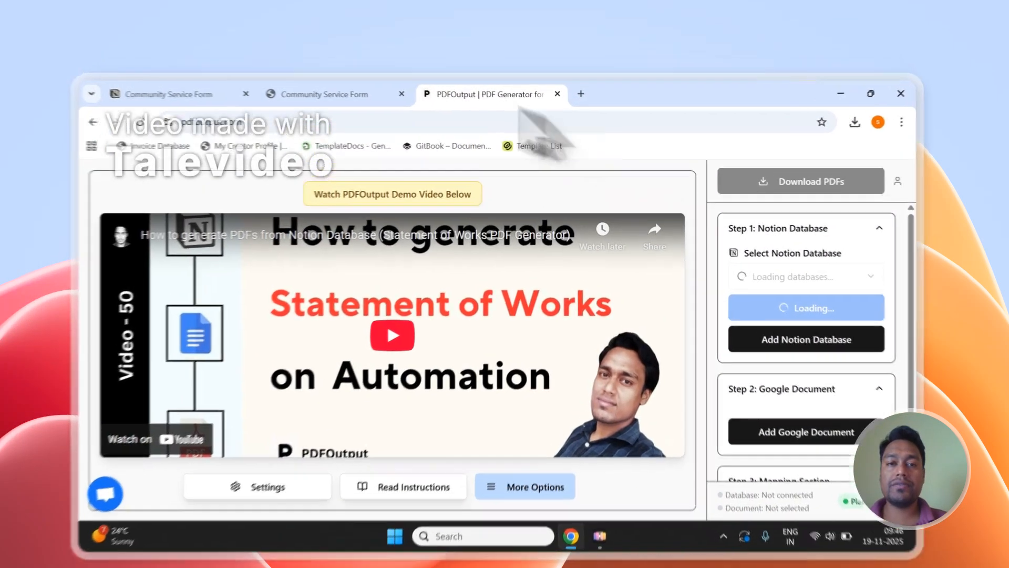
Review the dashboard's Community Service Form property list, then start adding another Notion database.
click(341, 77)
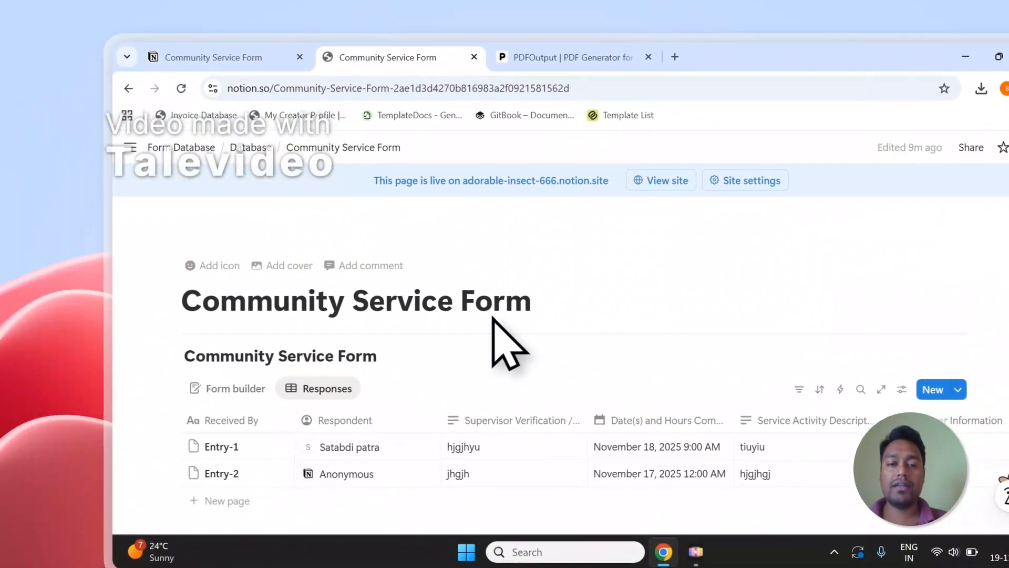
click(536, 57)
scroll(744, 368, down, 1)
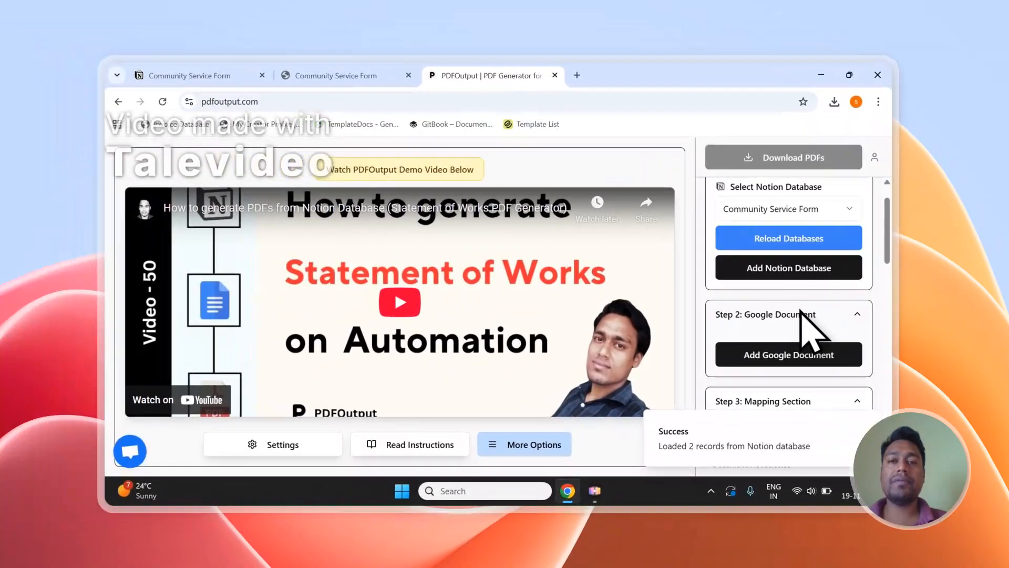
scroll(807, 328, down, 5)
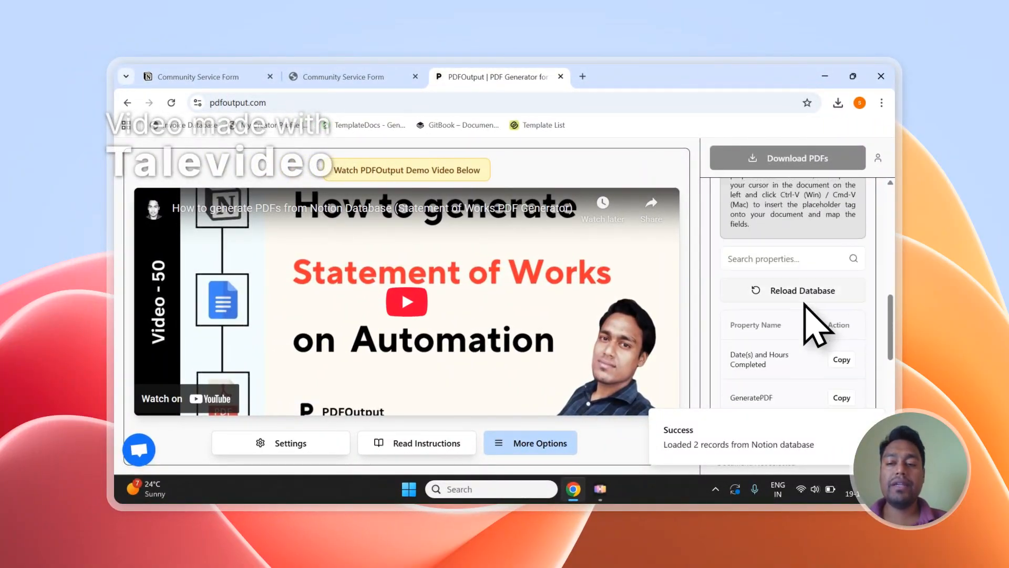
scroll(804, 308, down, 5)
scroll(823, 320, up, 3)
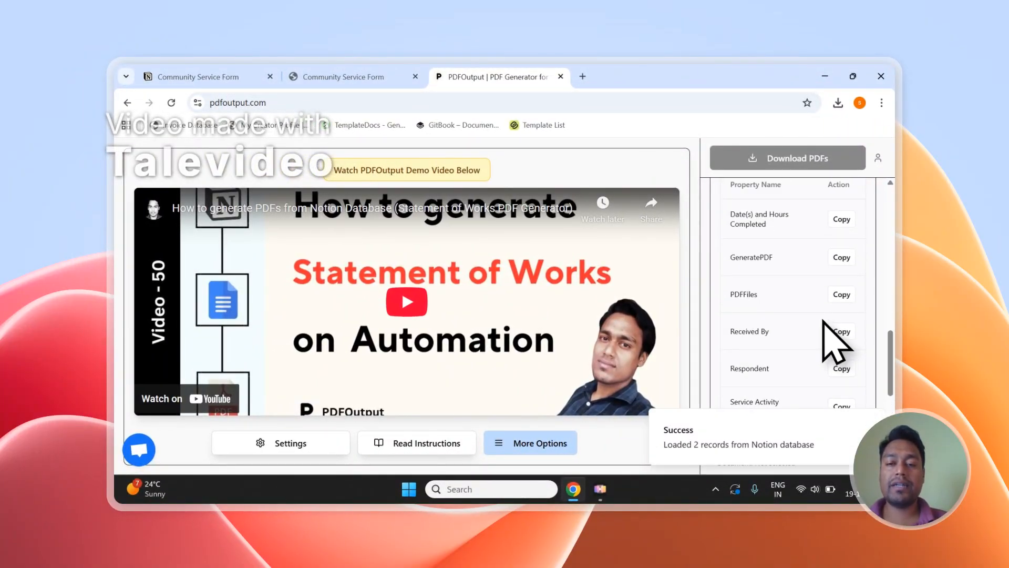
scroll(827, 326, up, 10)
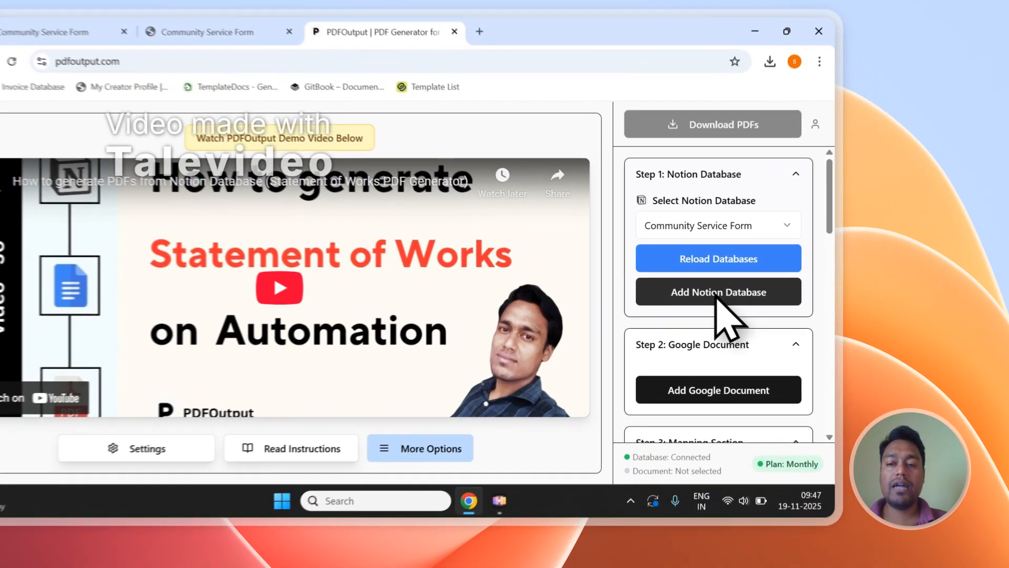
click(794, 308)
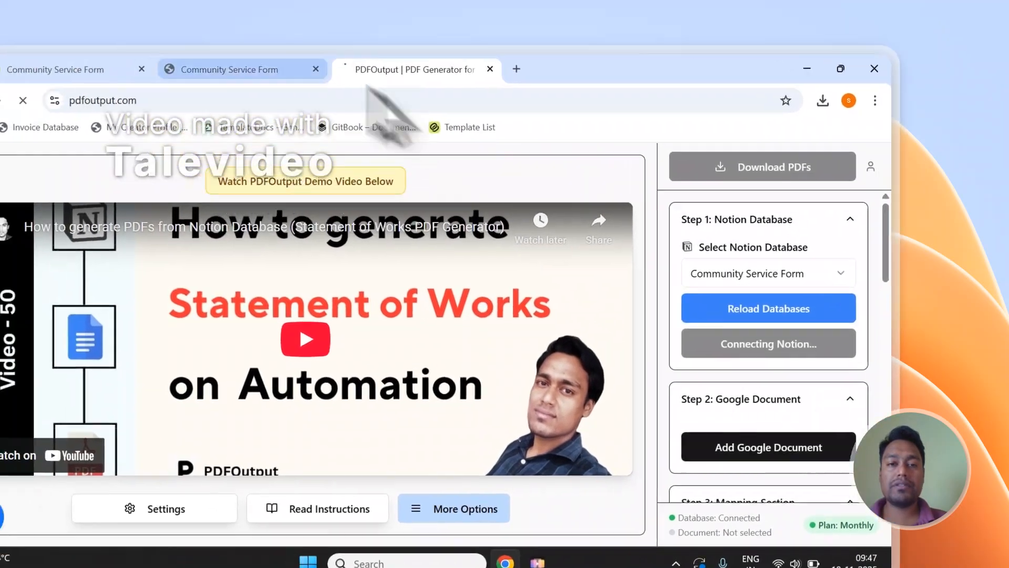
click(274, 69)
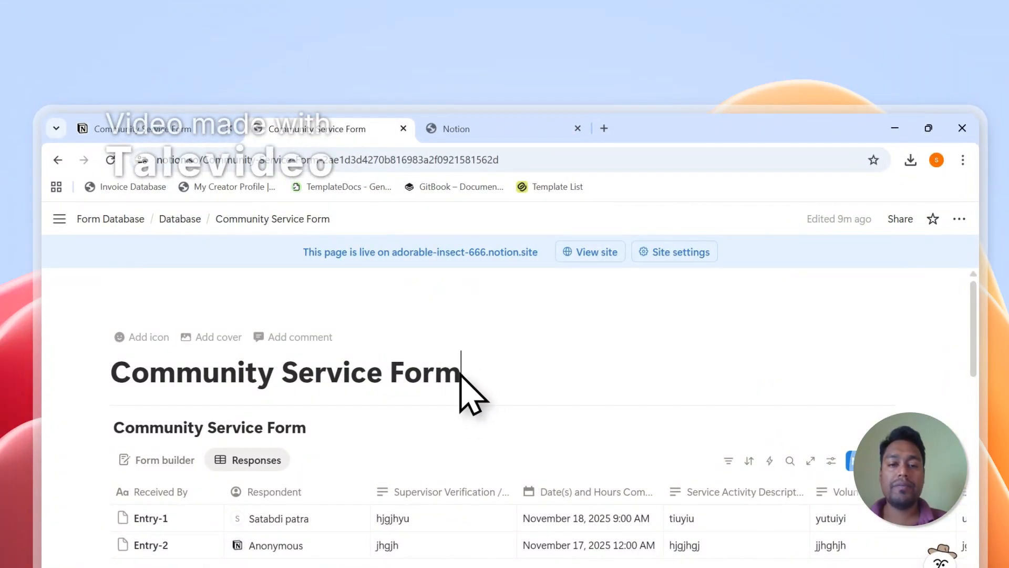
Copy the 'Community Service Form' page title in Notion.
drag(461, 375, 215, 379)
right_click(195, 375)
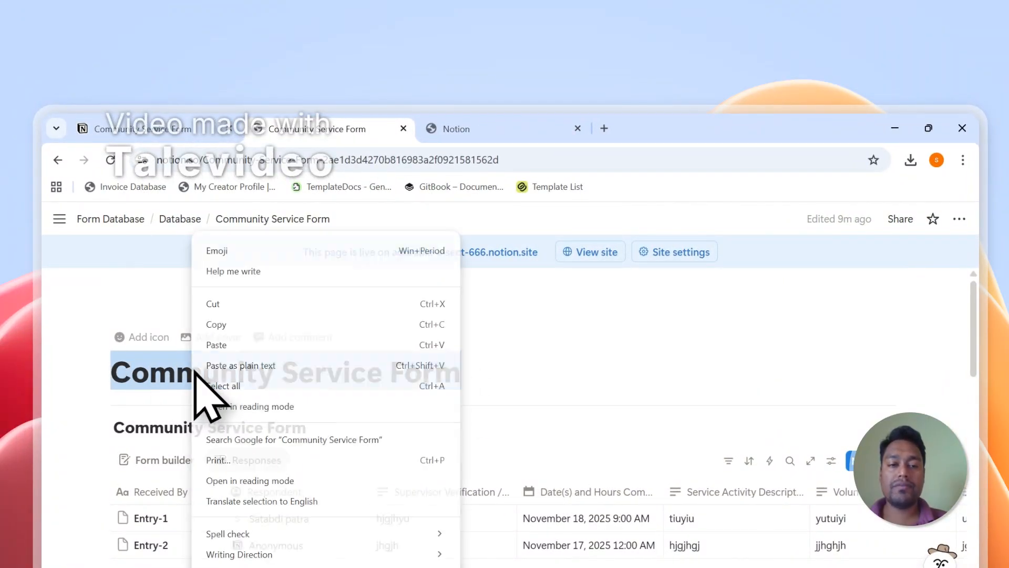
click(210, 323)
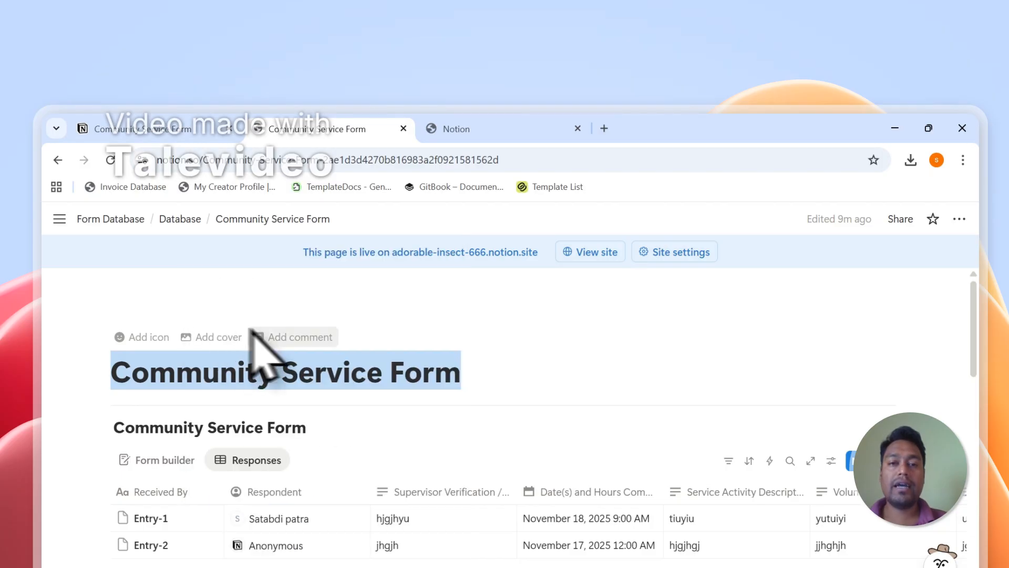
On the PDFOutput consent page, paste 'Community Service Form' into the page search.
click(447, 122)
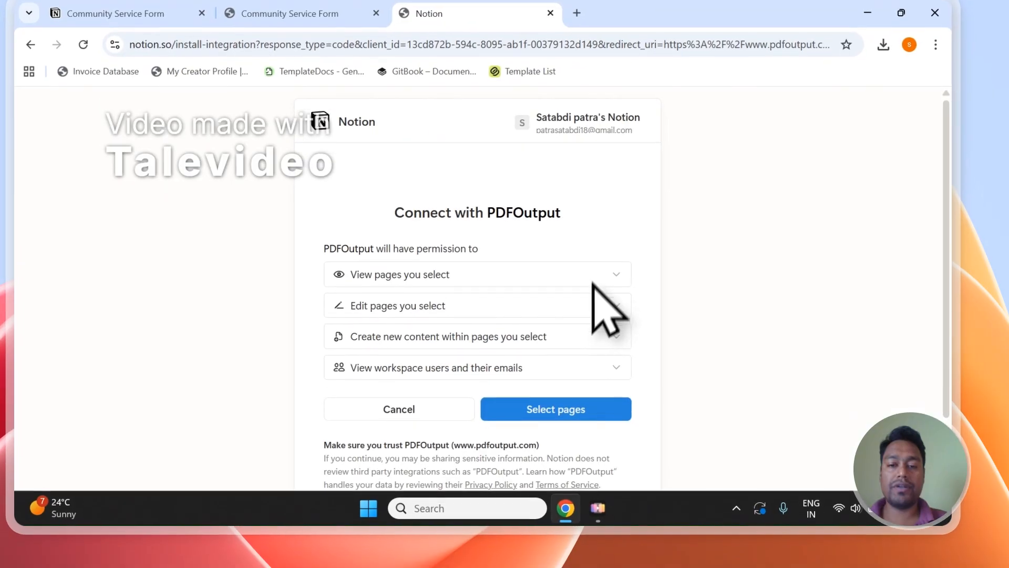
click(600, 405)
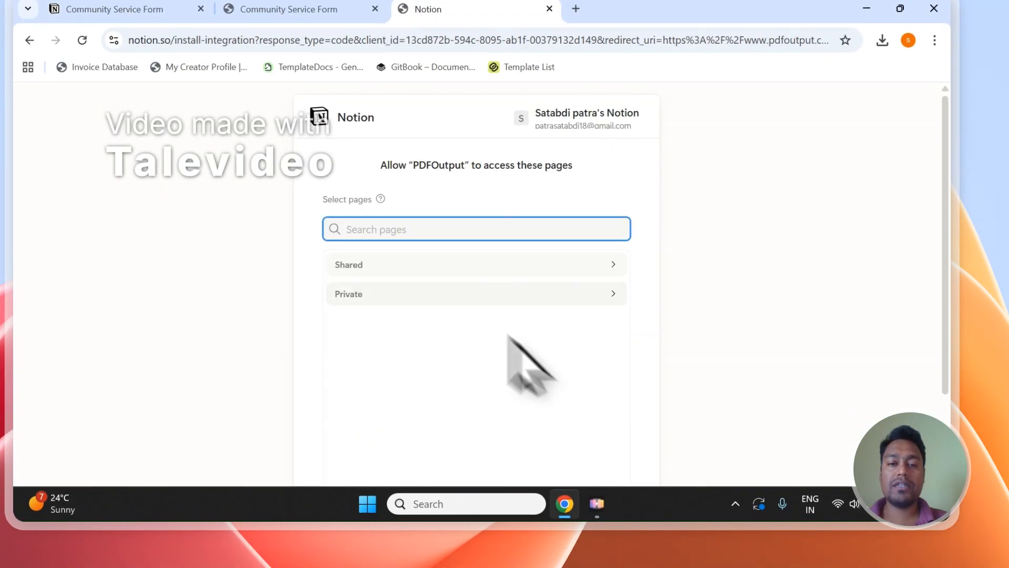
right_click(362, 227)
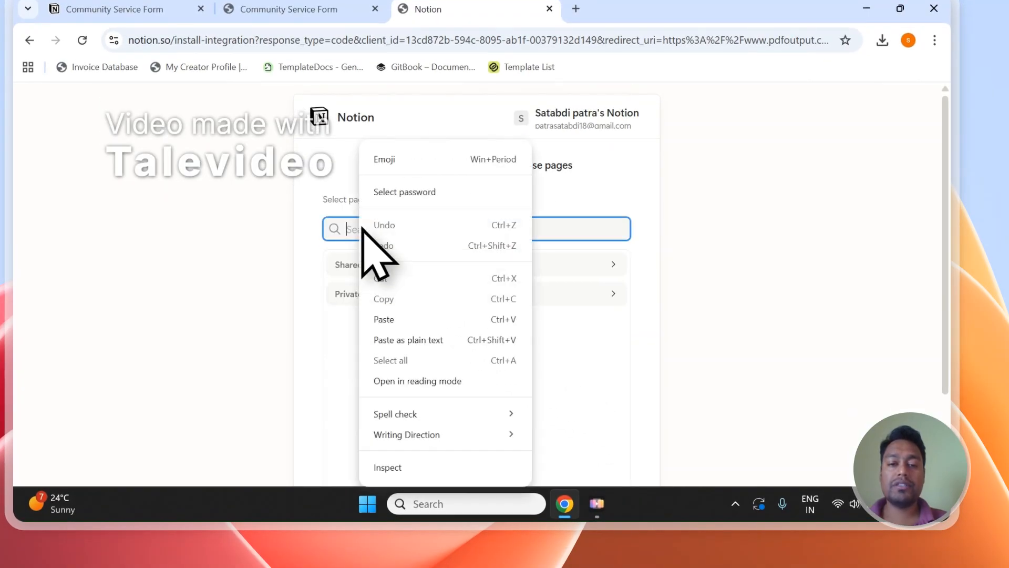
click(413, 328)
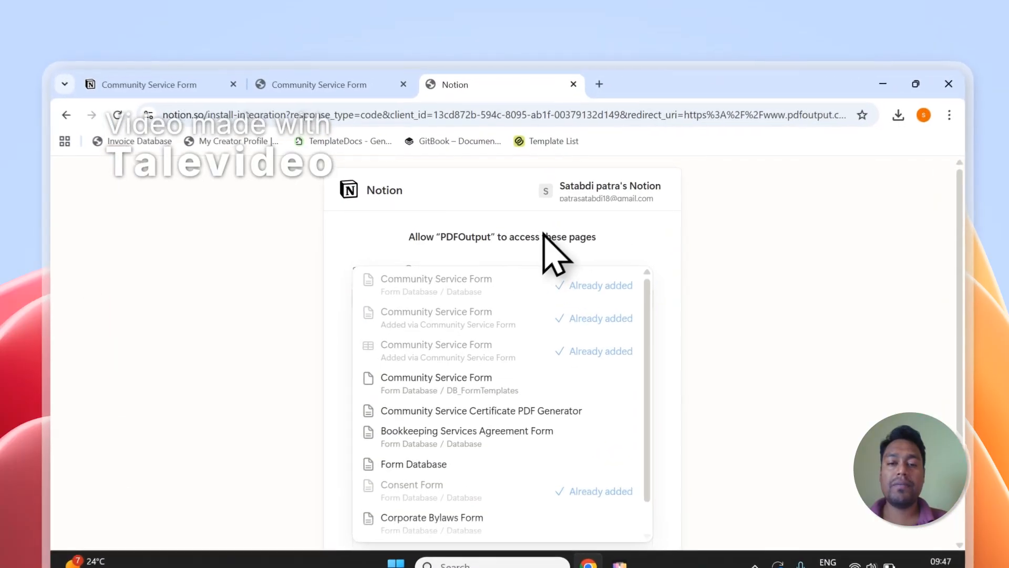
click(542, 221)
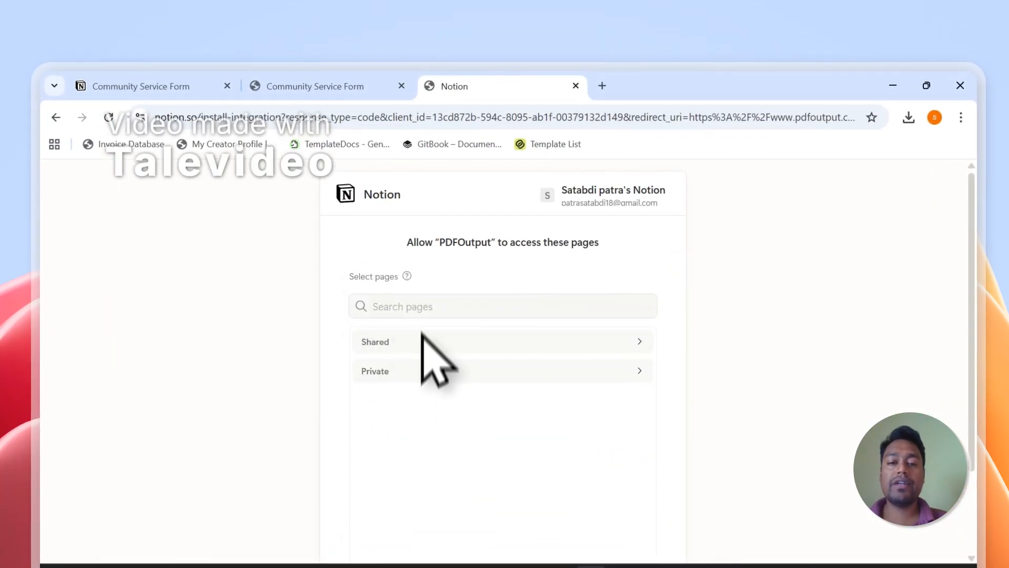
right_click(423, 314)
click(445, 397)
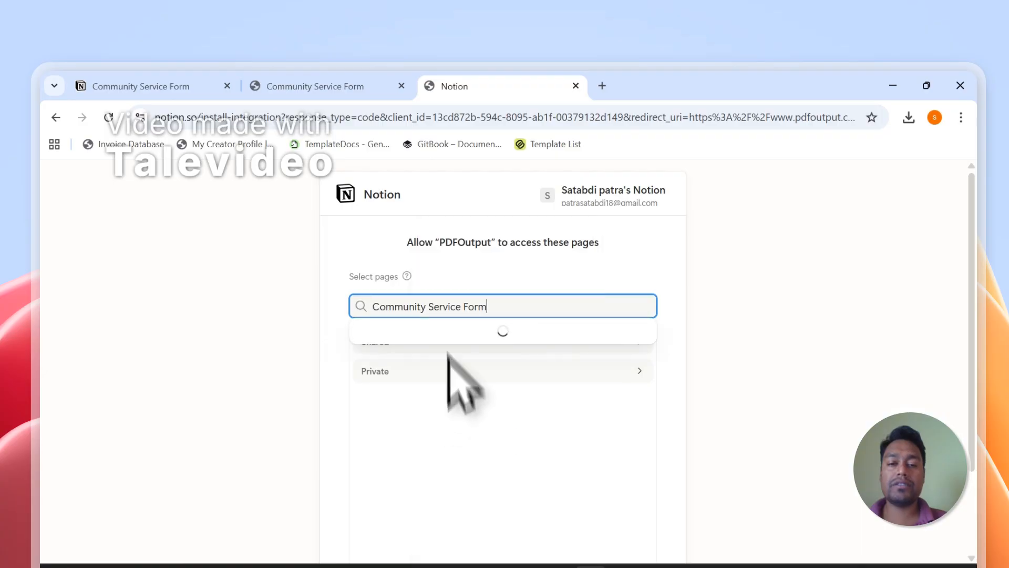
click(514, 245)
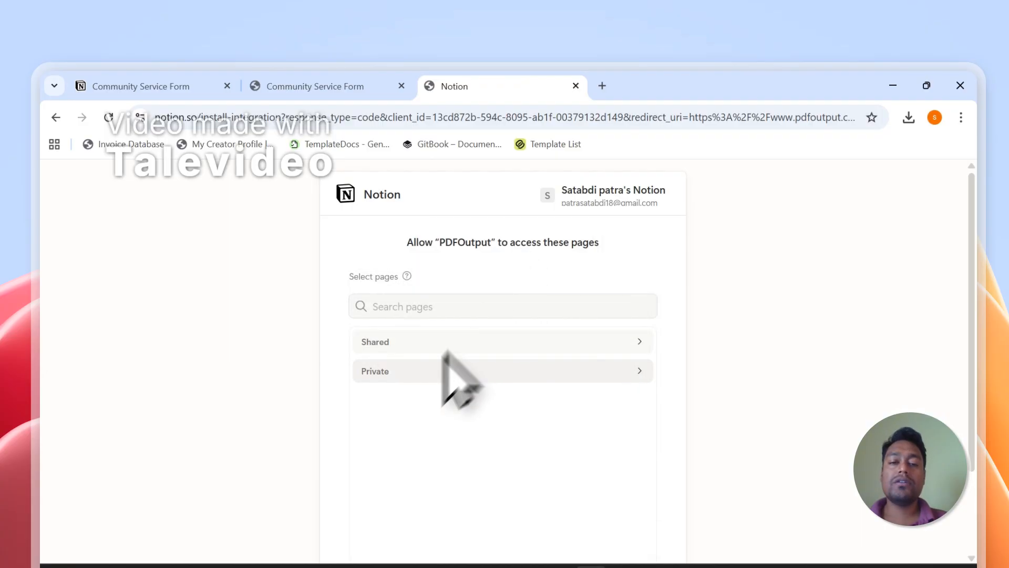
Browse the private pages list and check the Community Service Form database page.
click(419, 379)
scroll(439, 381, down, 6)
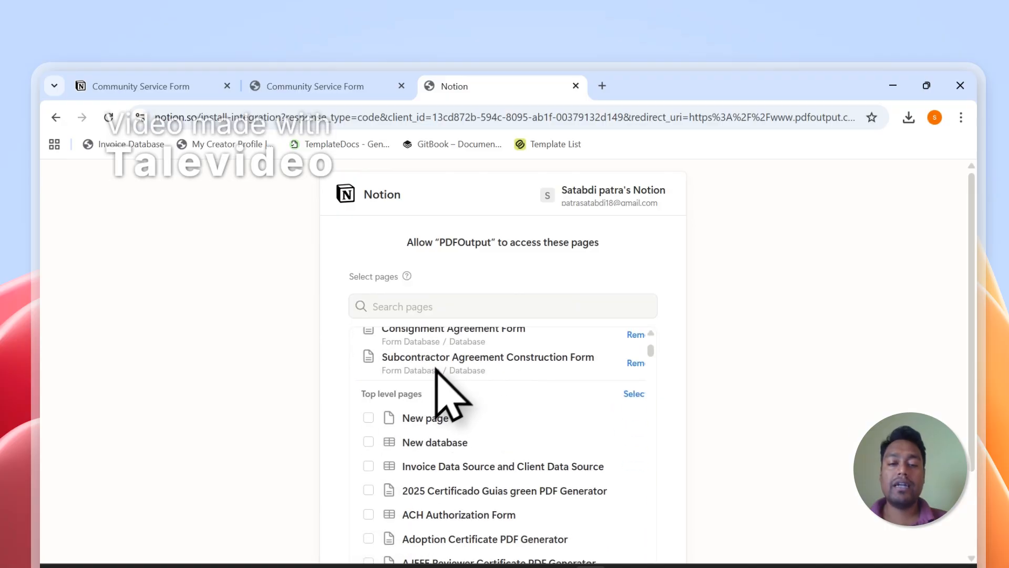
scroll(406, 371, down, 3)
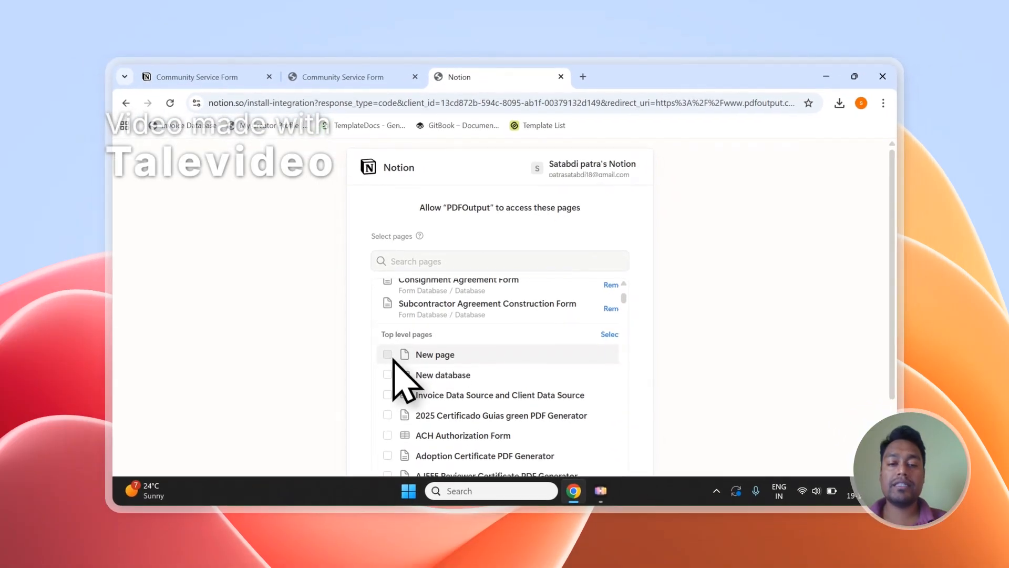
scroll(394, 348, down, 2)
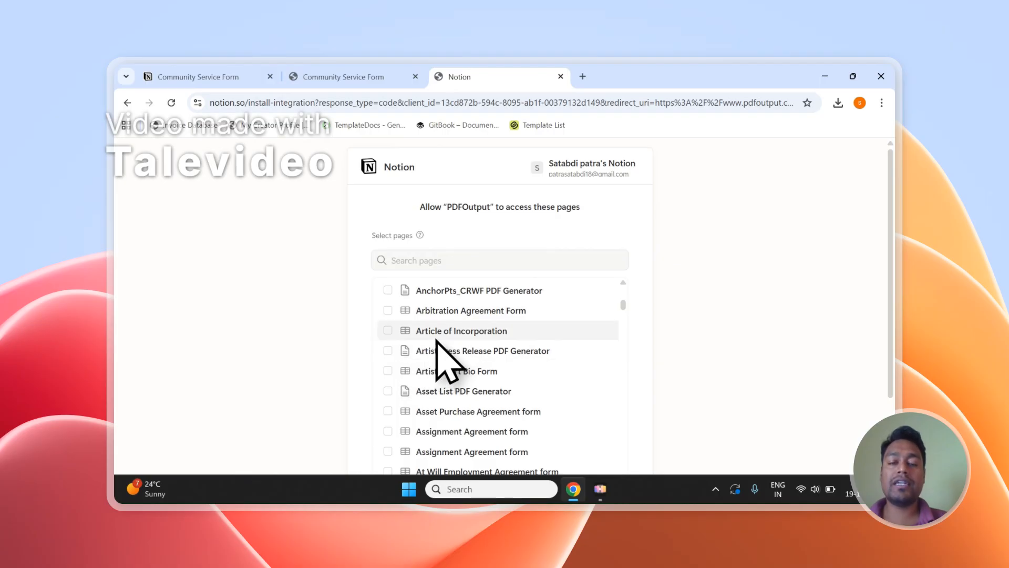
scroll(437, 339, up, 10)
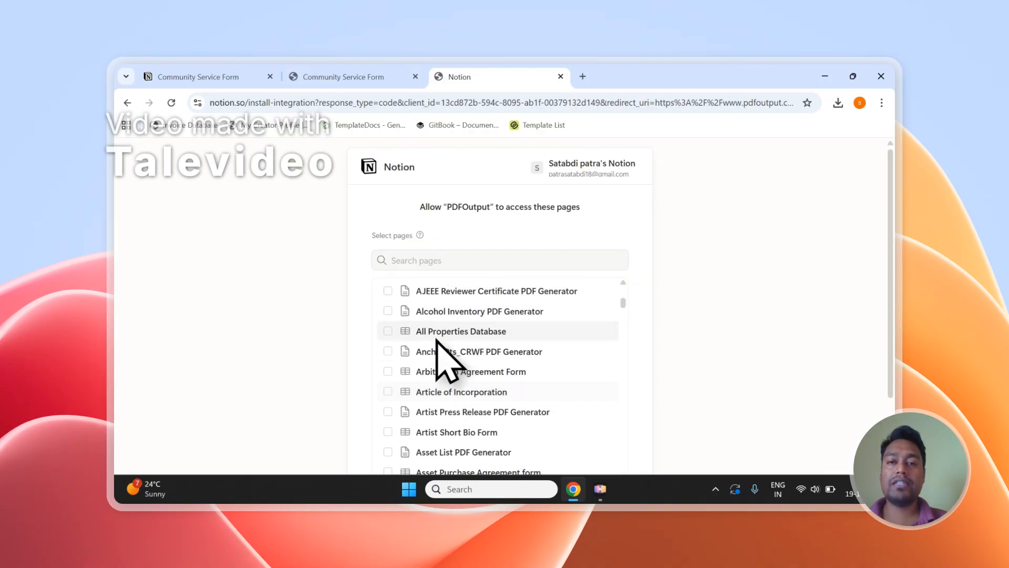
click(431, 263)
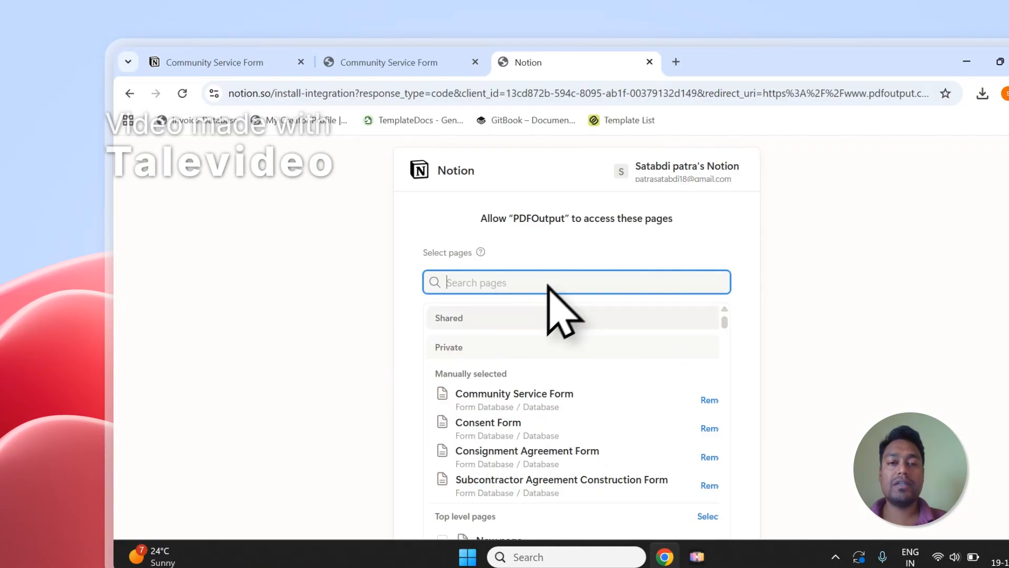
click(449, 62)
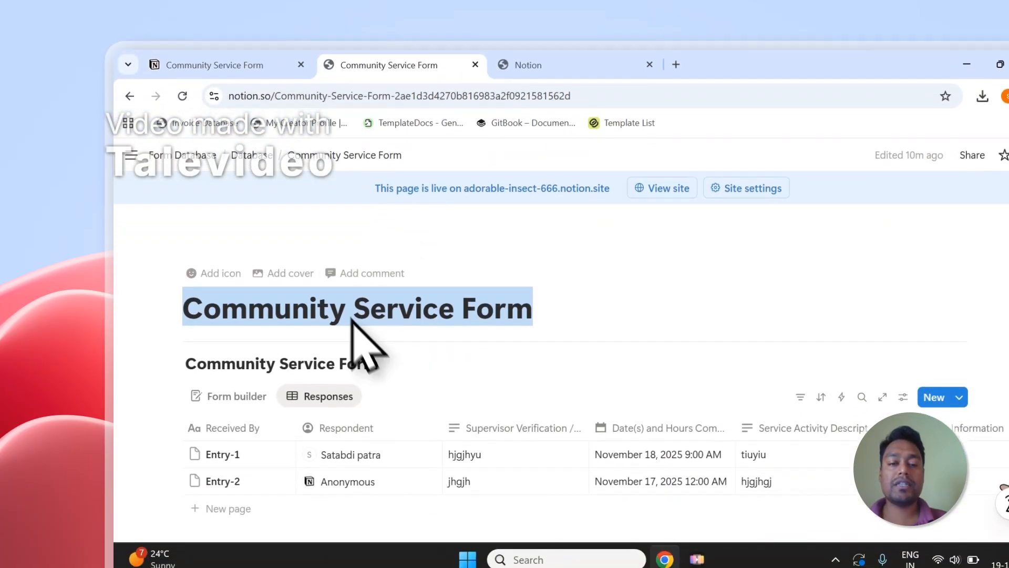
click(462, 315)
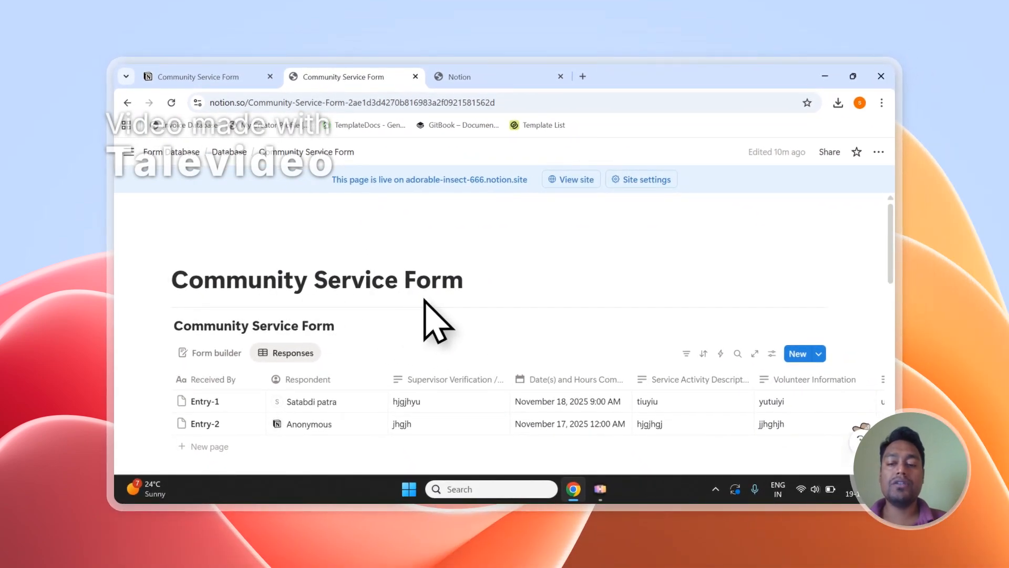
Allow PDFOutput access to the selected pages and return to the Community Service Form page.
click(513, 77)
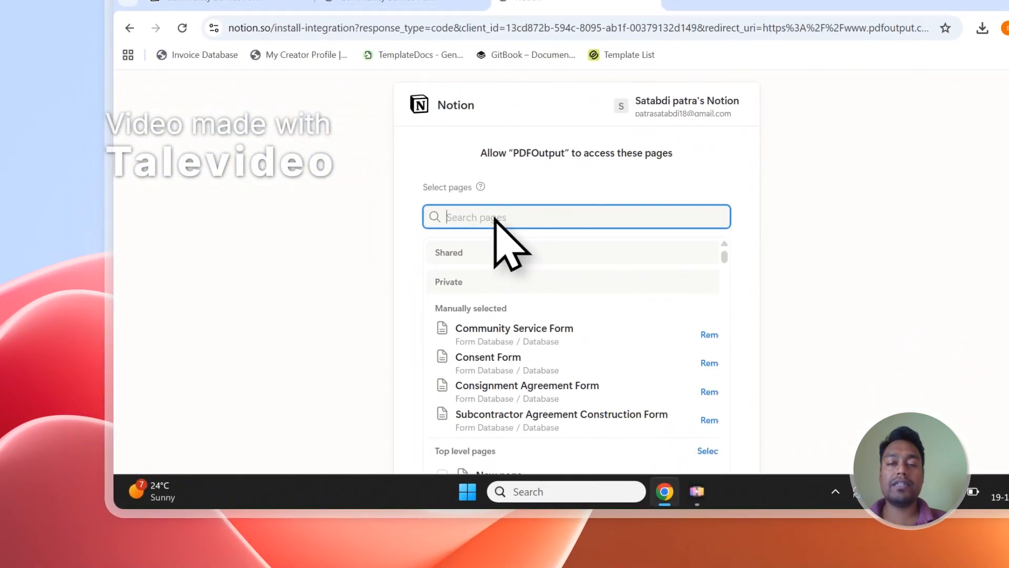
click(452, 4)
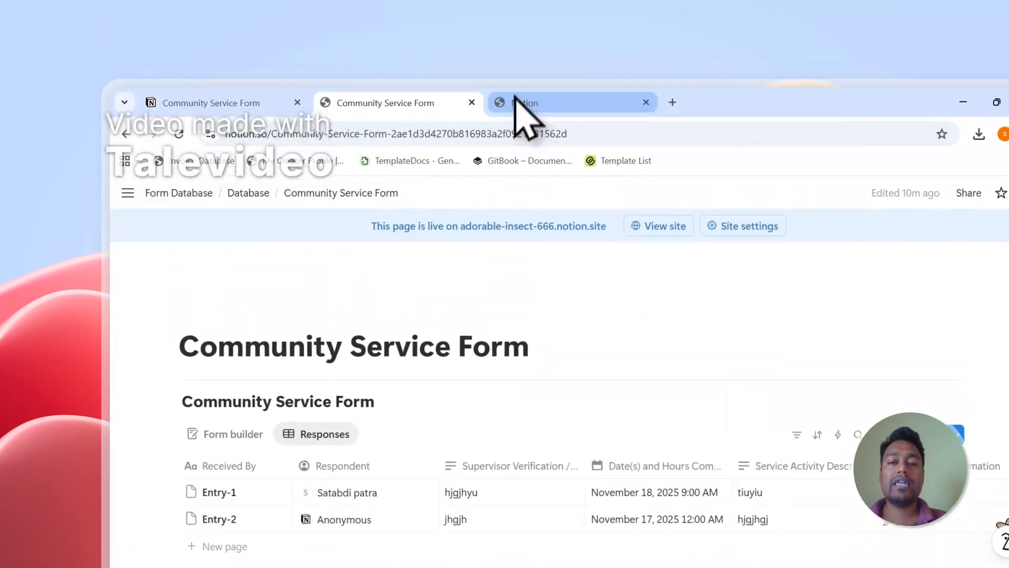
click(517, 6)
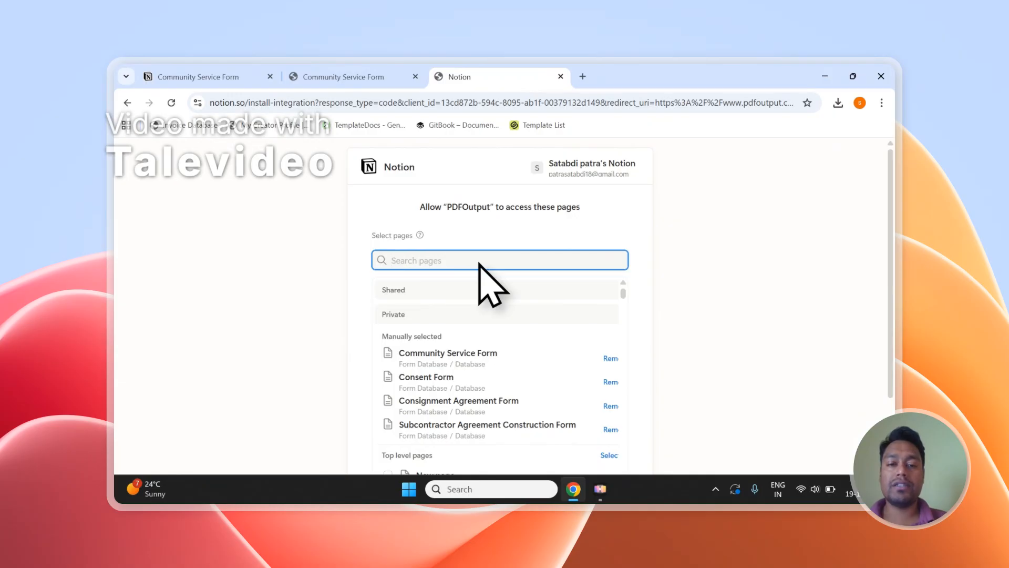
scroll(477, 263, down, 2)
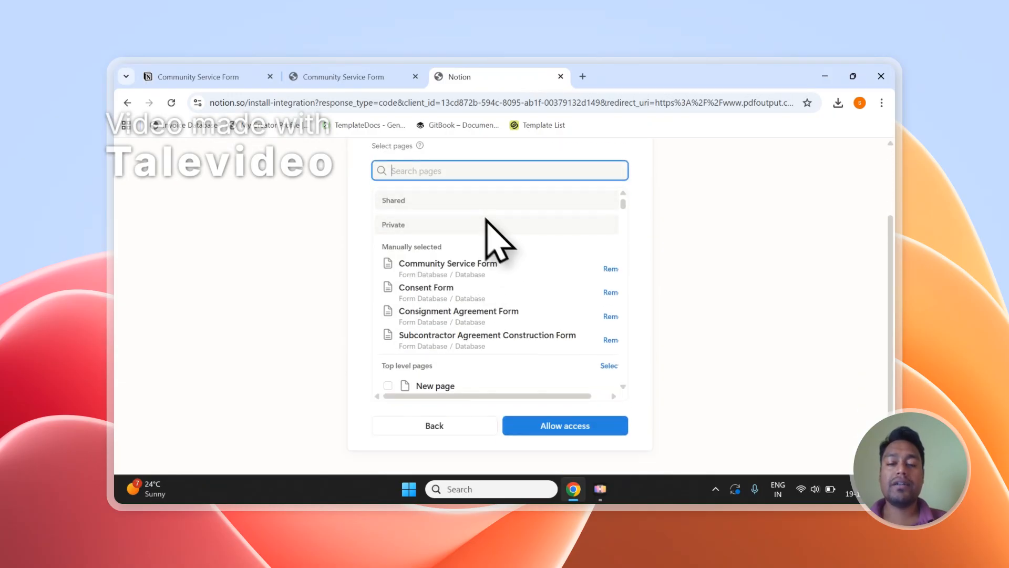
click(530, 426)
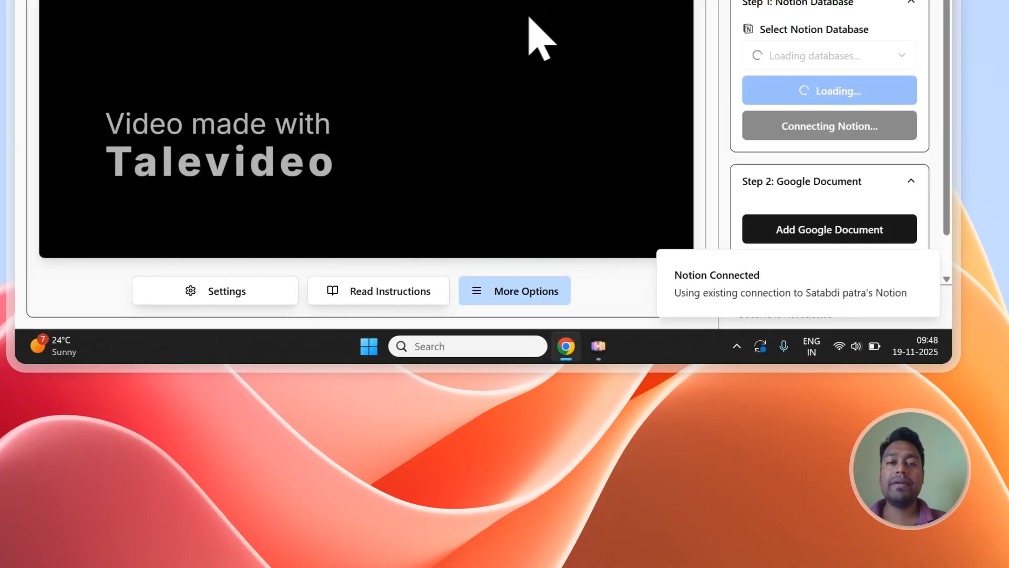
click(365, 74)
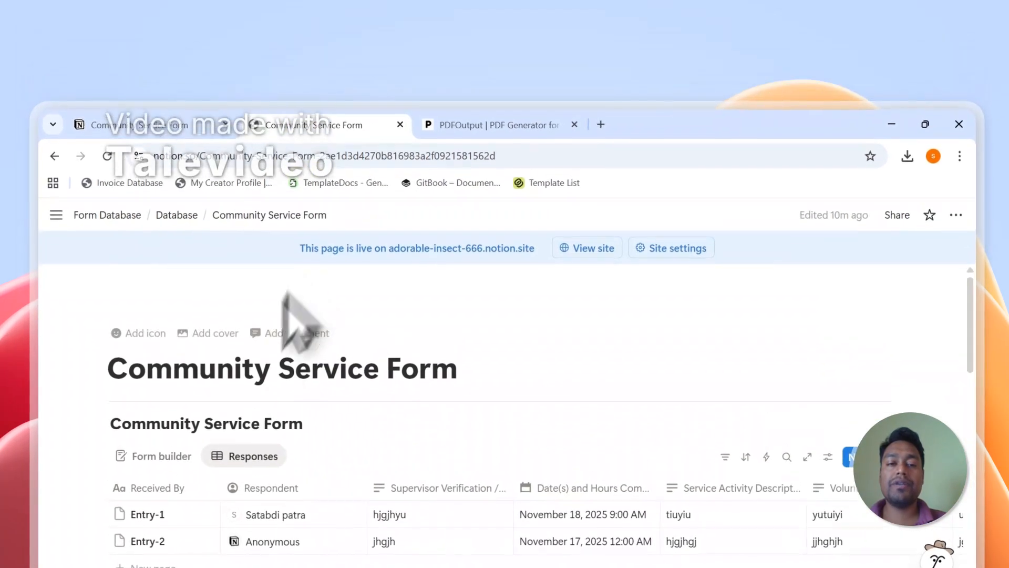
click(386, 367)
Pick Community Service Form in Select Notion Database and bring up the Google Document template choices.
click(474, 132)
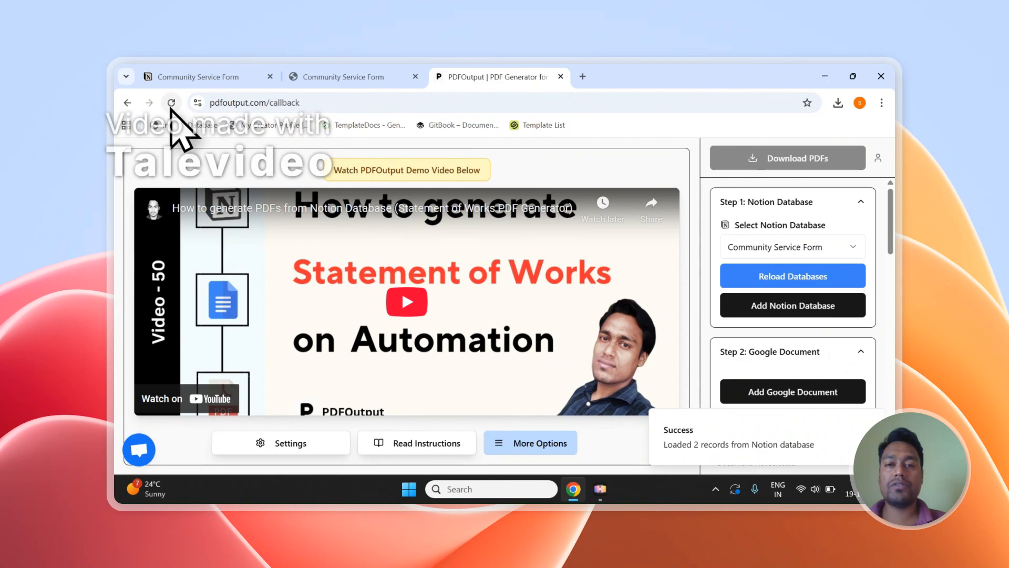
click(757, 249)
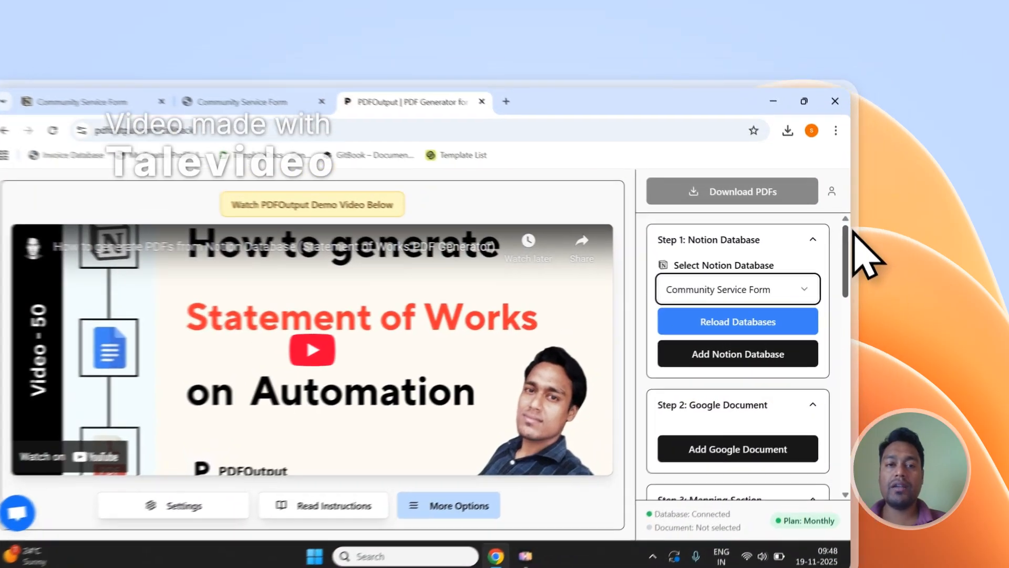
drag(891, 194, 890, 218)
click(673, 389)
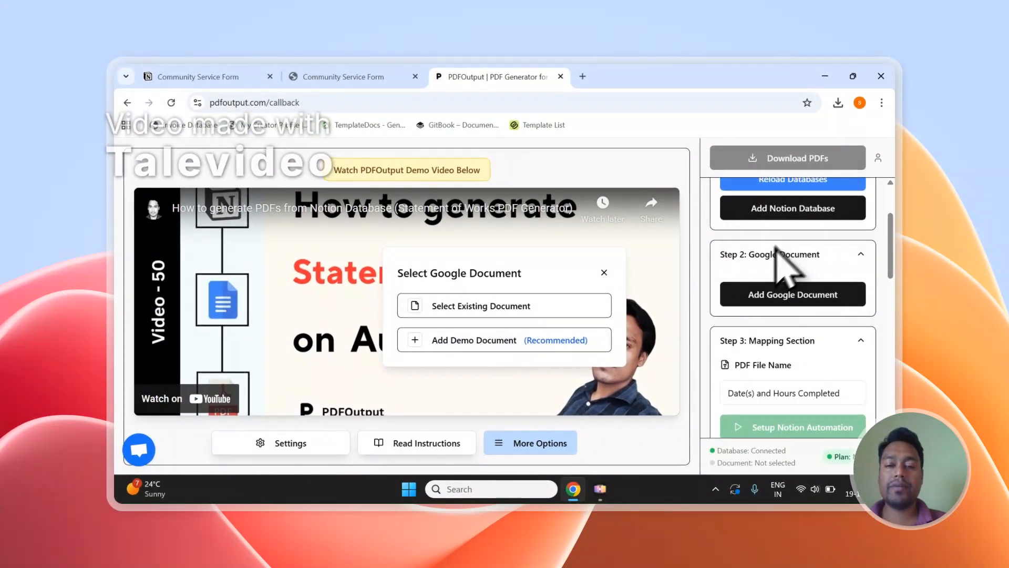
Look through existing Docs, close the picker, and create a placeholder demo document instead.
click(525, 307)
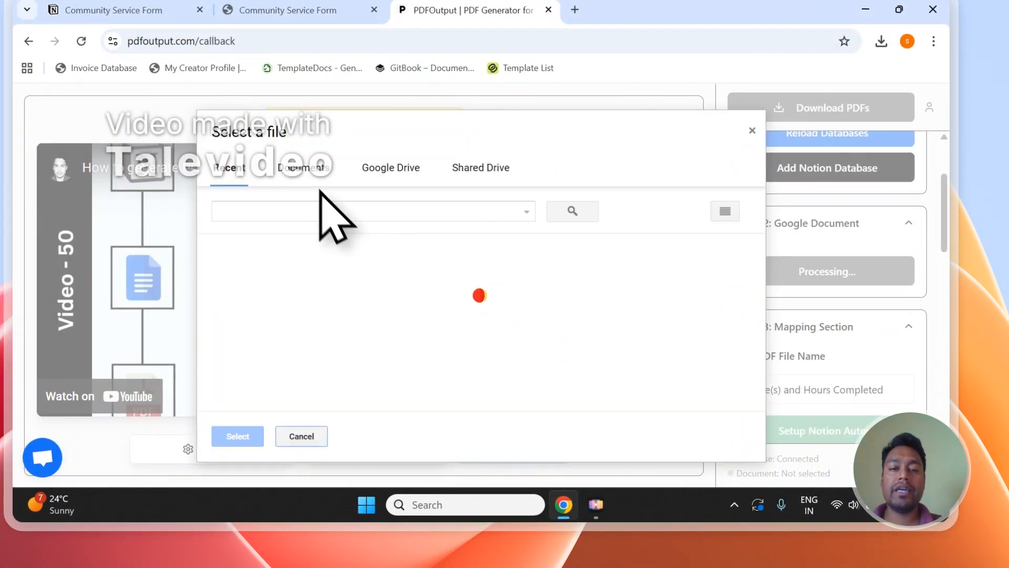
click(318, 178)
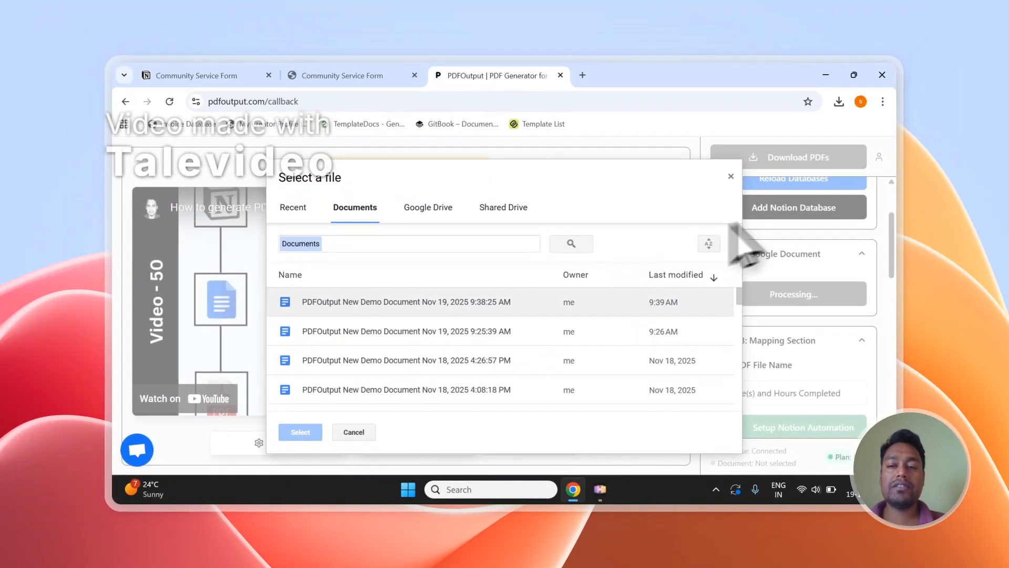
click(731, 178)
click(793, 294)
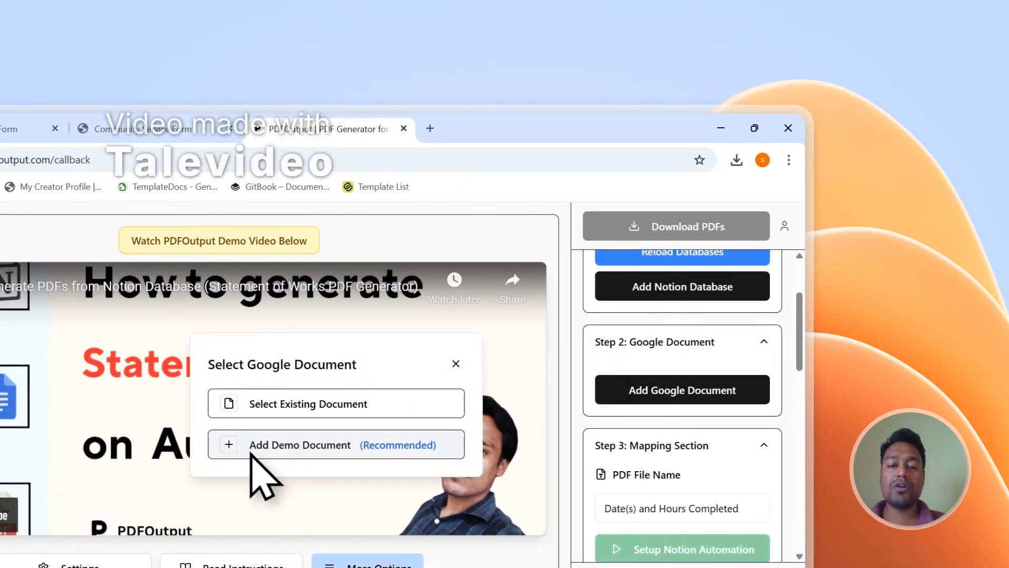
click(251, 452)
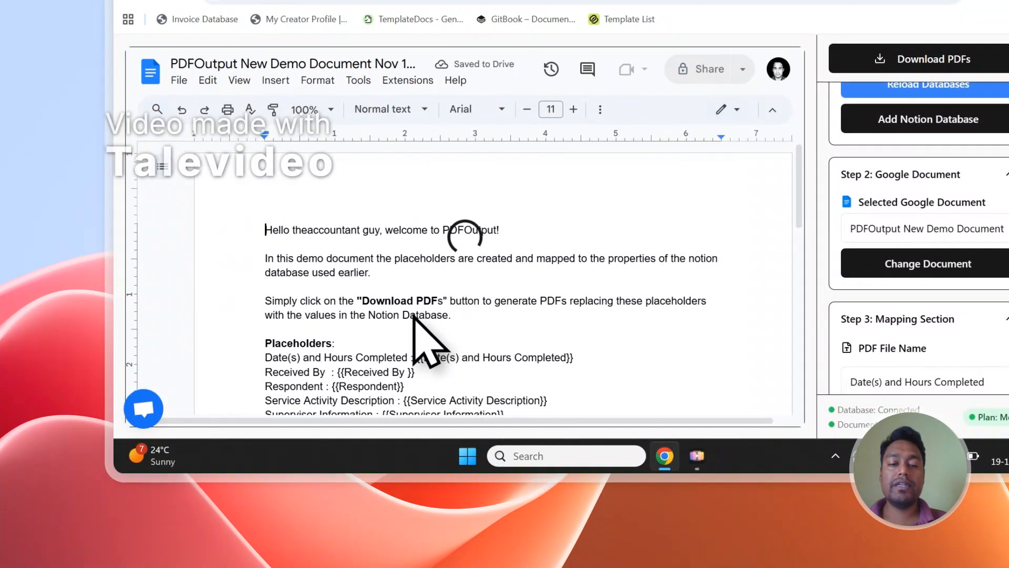
Delete the intro paragraphs above the placeholders and retitle the demo document 'Community Service'.
drag(460, 321, 344, 265)
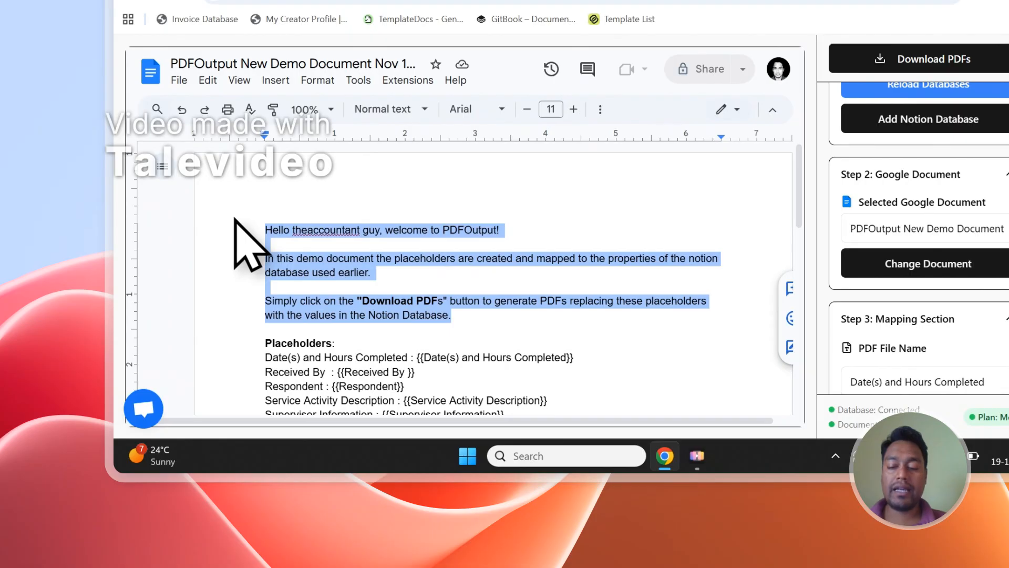
key(Delete)
key(Delete)
key(Delete)
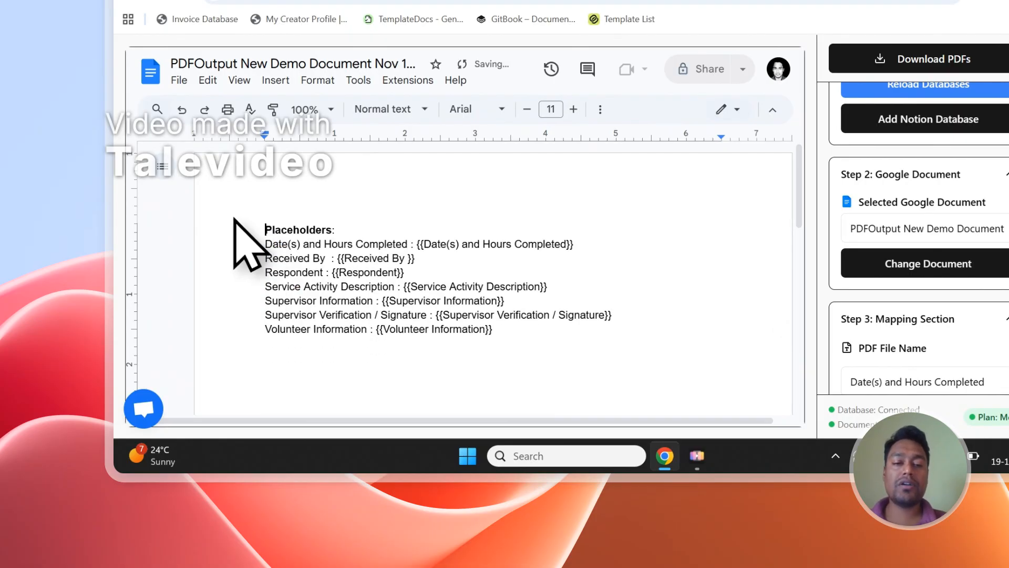
click(332, 64)
text(Community Service)
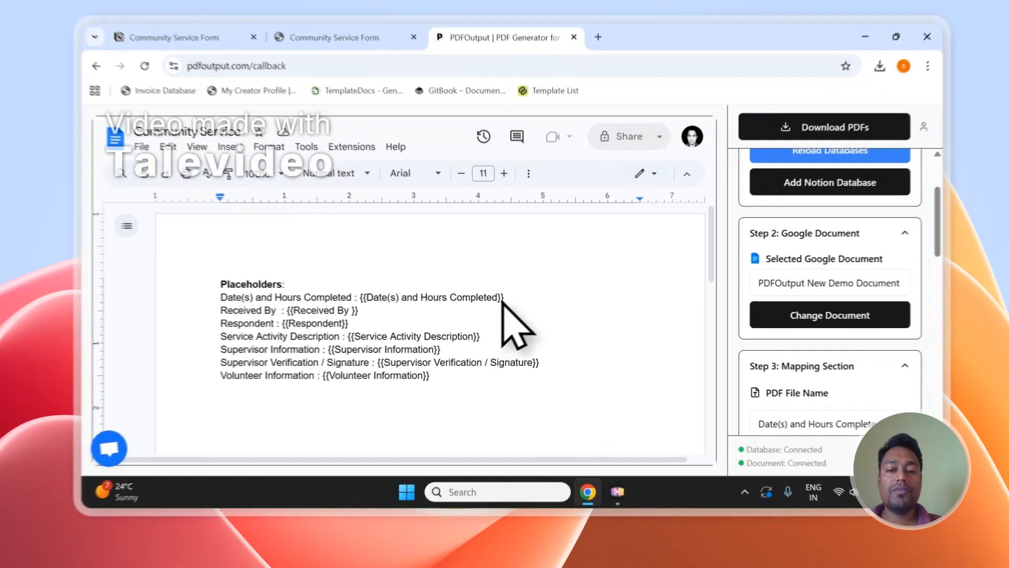
drag(497, 312, 373, 312)
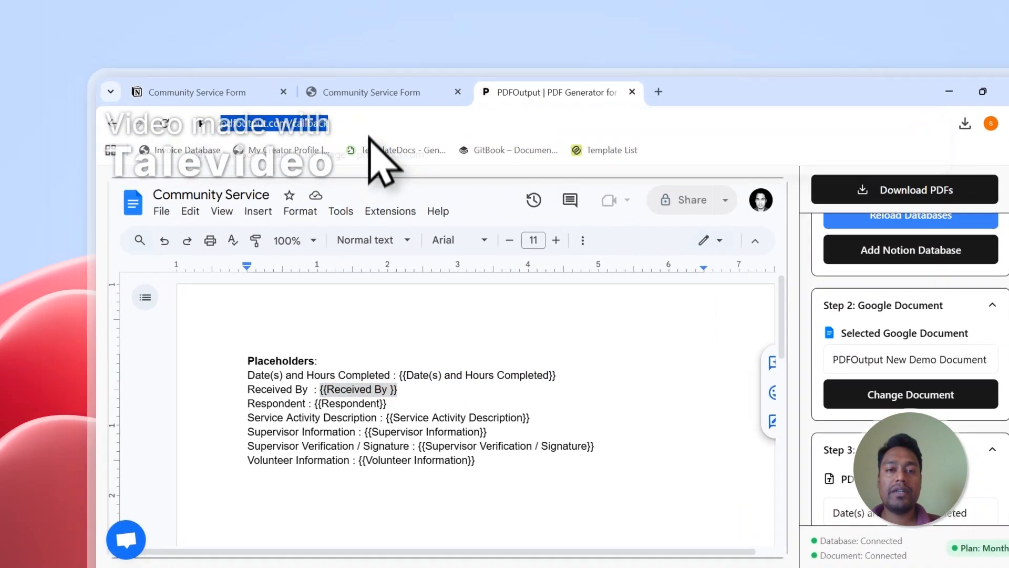
click(337, 2)
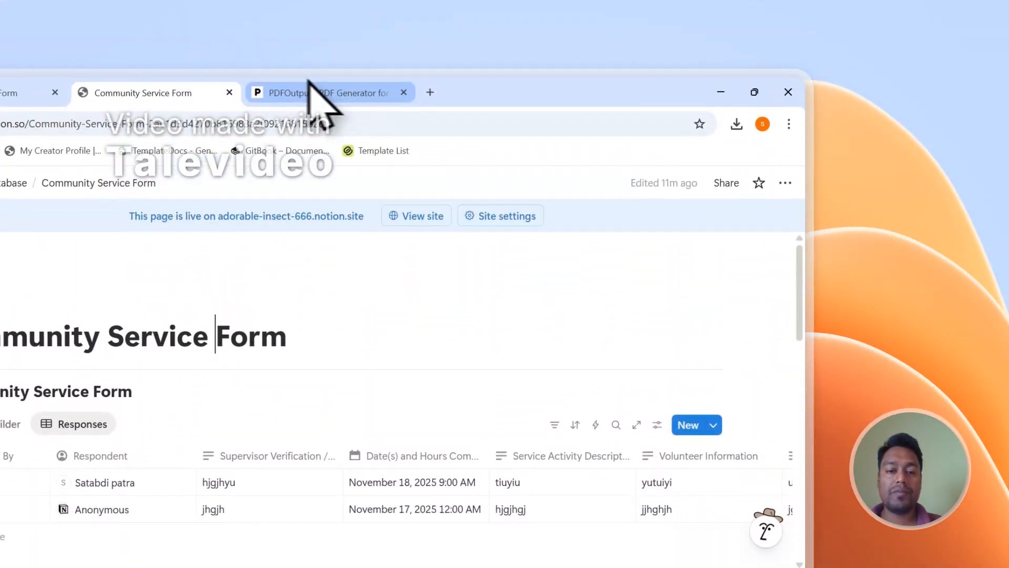
Select a placeholder tag in the template and scroll the sidebar to the property Copy list.
click(315, 86)
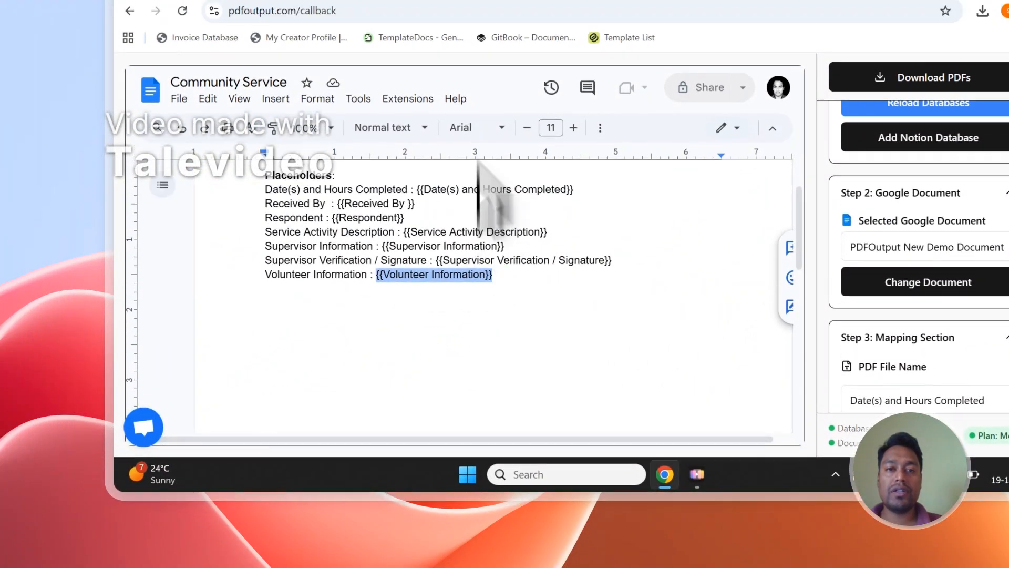
click(440, 107)
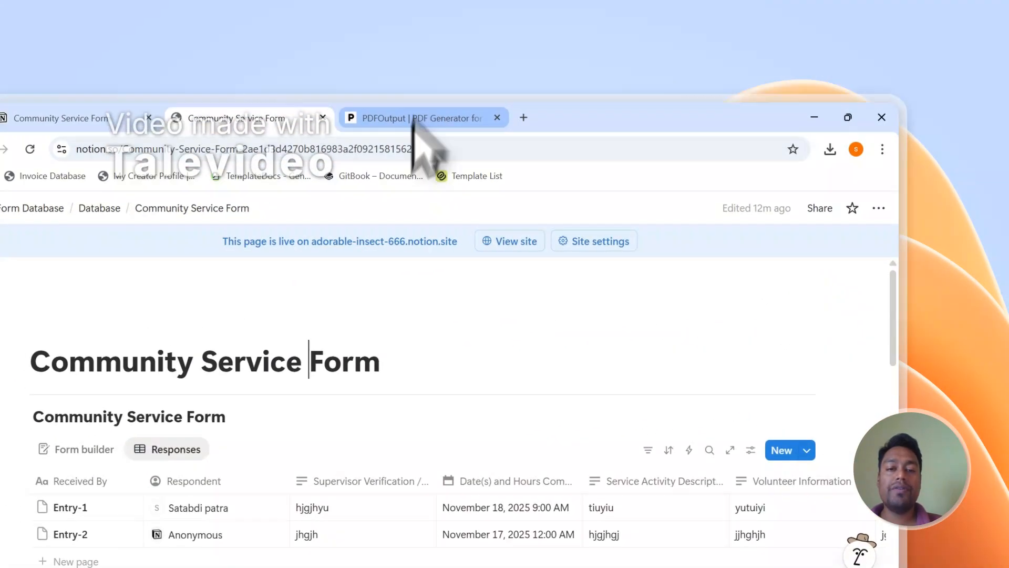
click(414, 118)
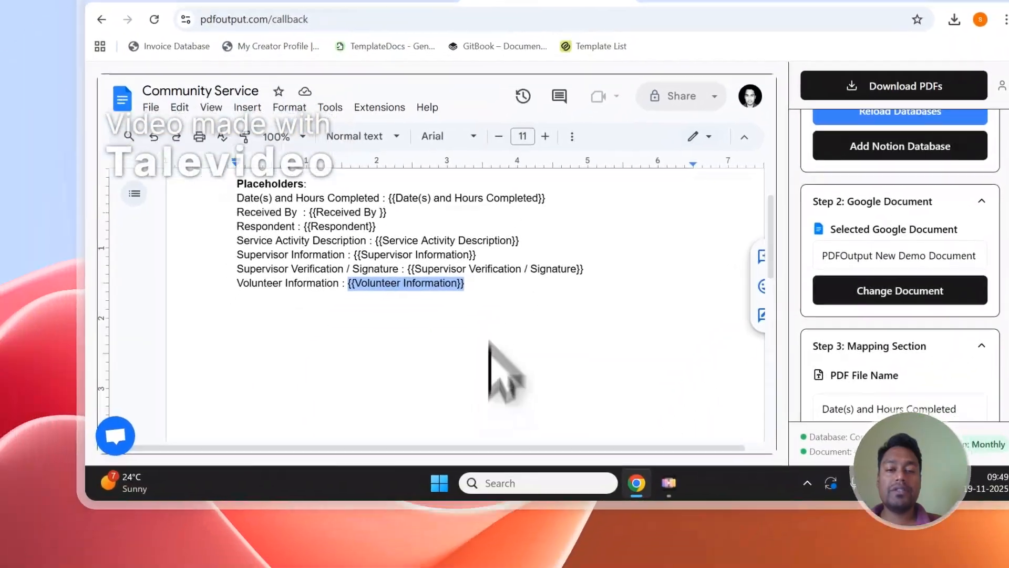
drag(602, 246, 443, 246)
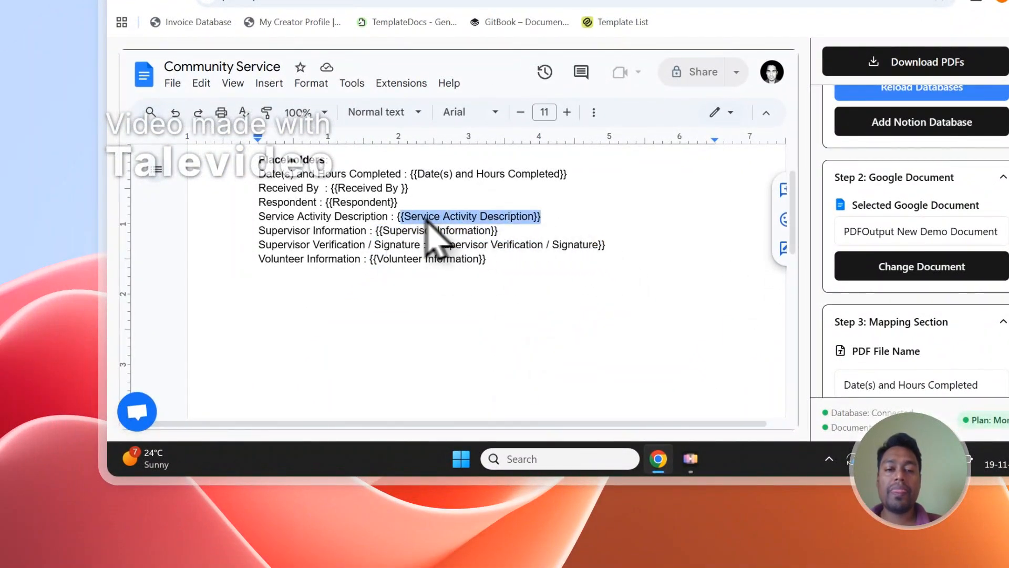
scroll(437, 200, up, 2)
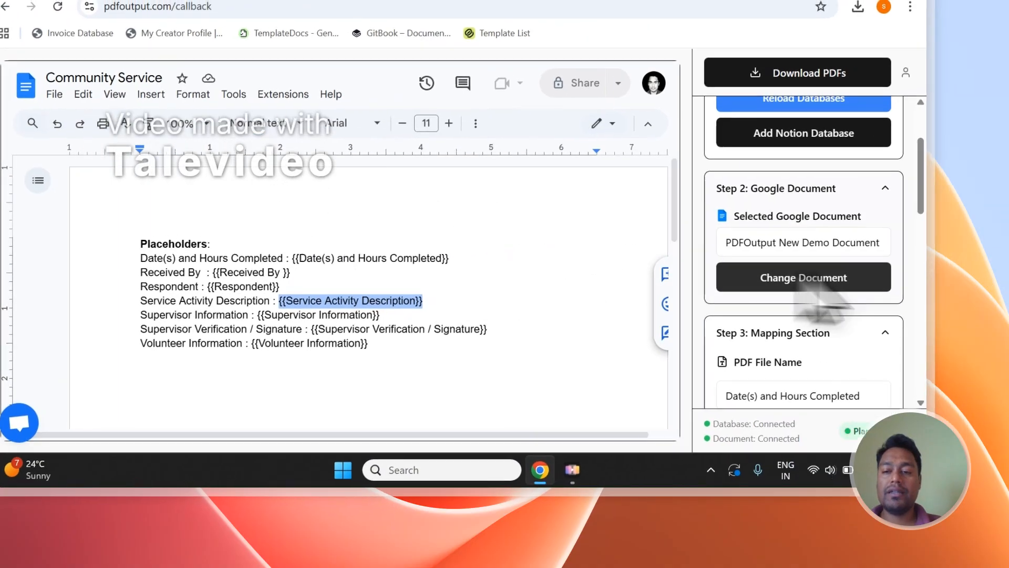
scroll(978, 263, down, 3)
scroll(840, 300, down, 8)
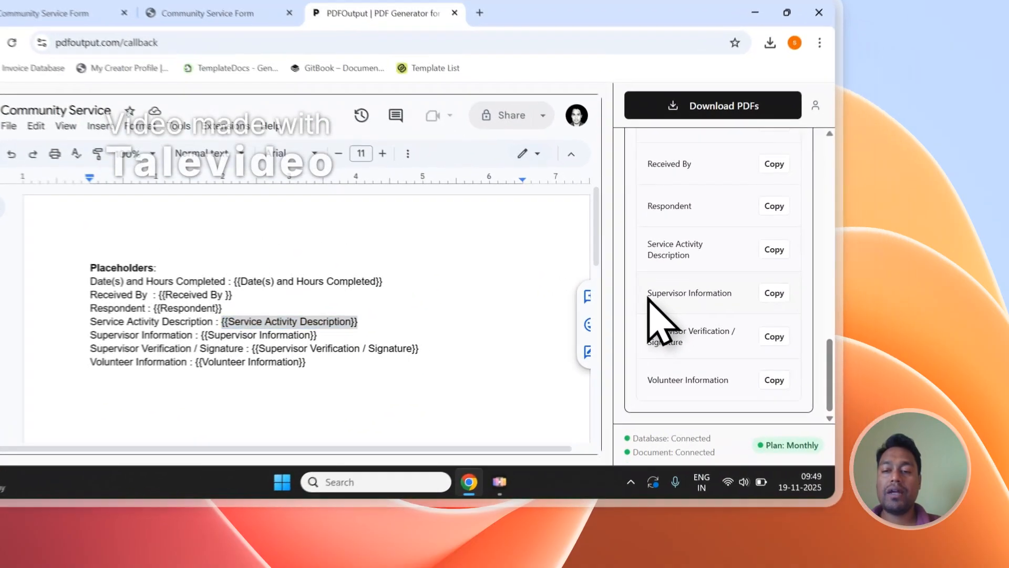
Paste the Supervisor Information placeholder tag below the template's placeholder list.
drag(733, 325, 778, 325)
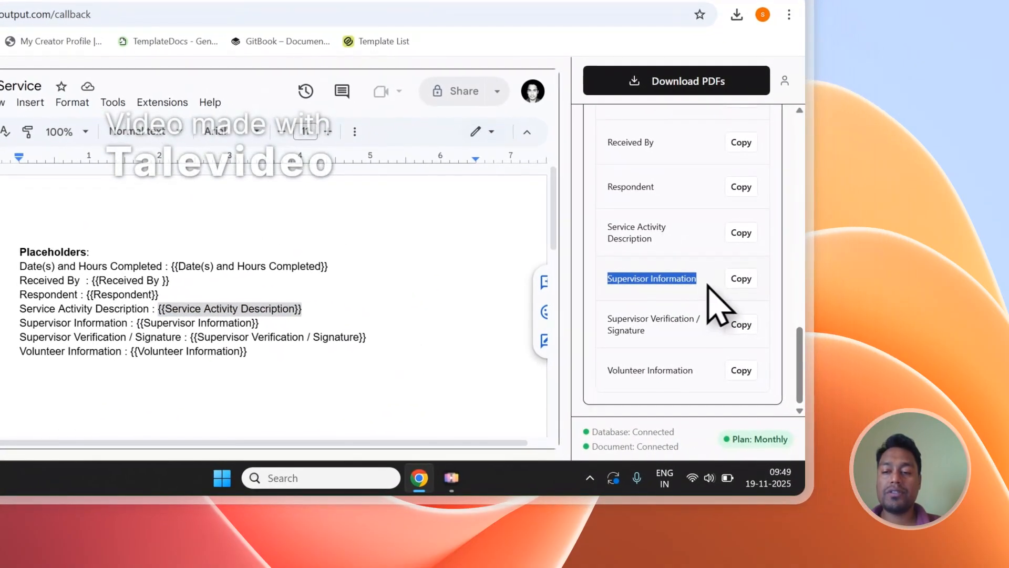
scroll(326, 316, down, 3)
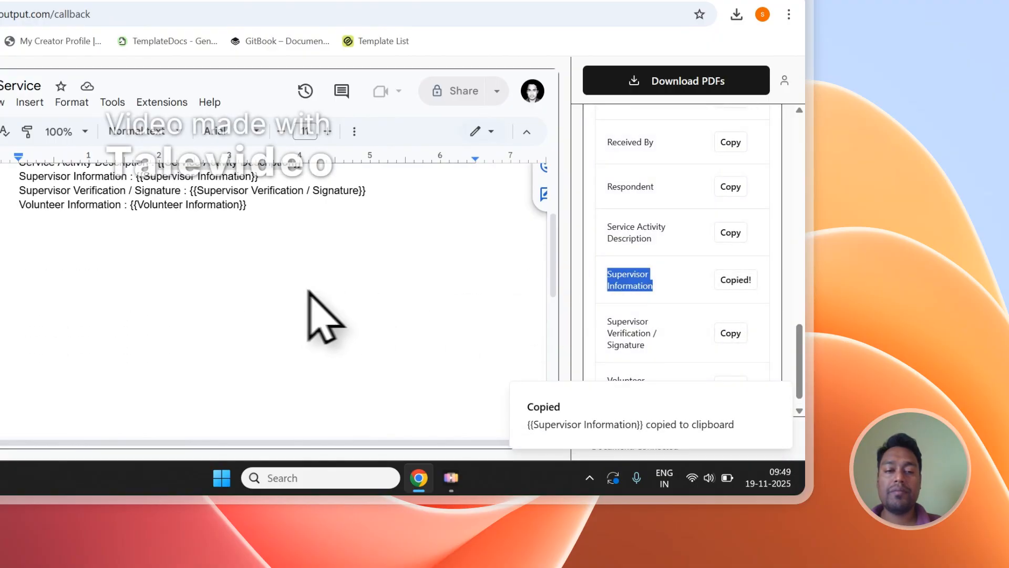
click(326, 315)
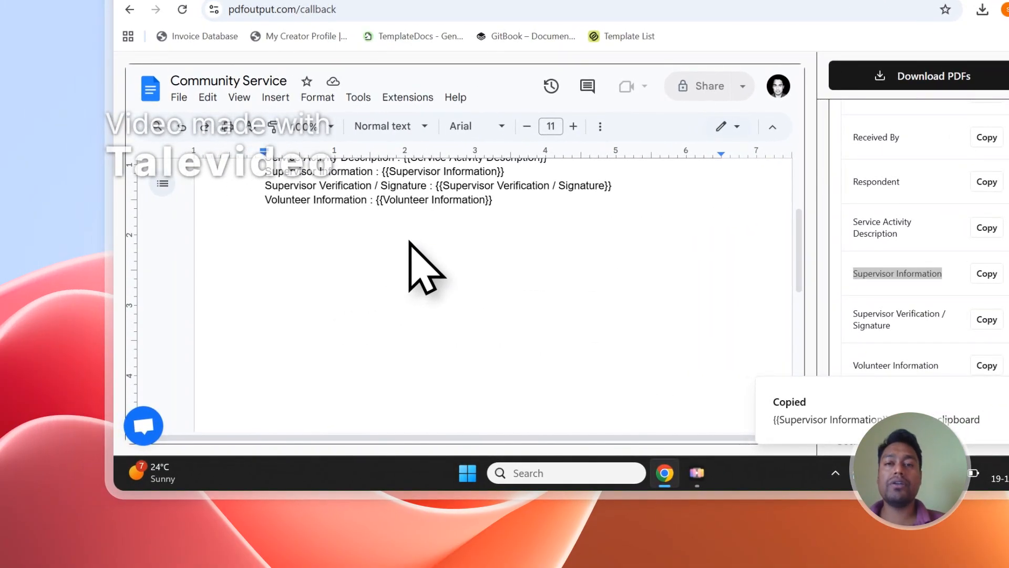
text({{Supervisor Information}})
scroll(1006, 281, up, 5)
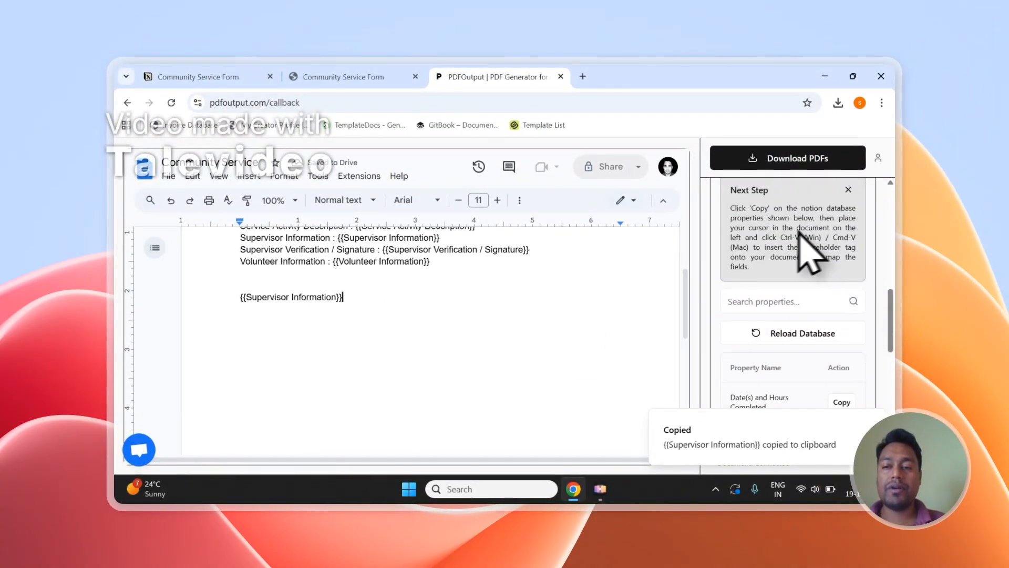
Copy the Respondent placeholder tag and paste it on a new line in the document.
drag(781, 238, 751, 247)
scroll(788, 304, down, 4)
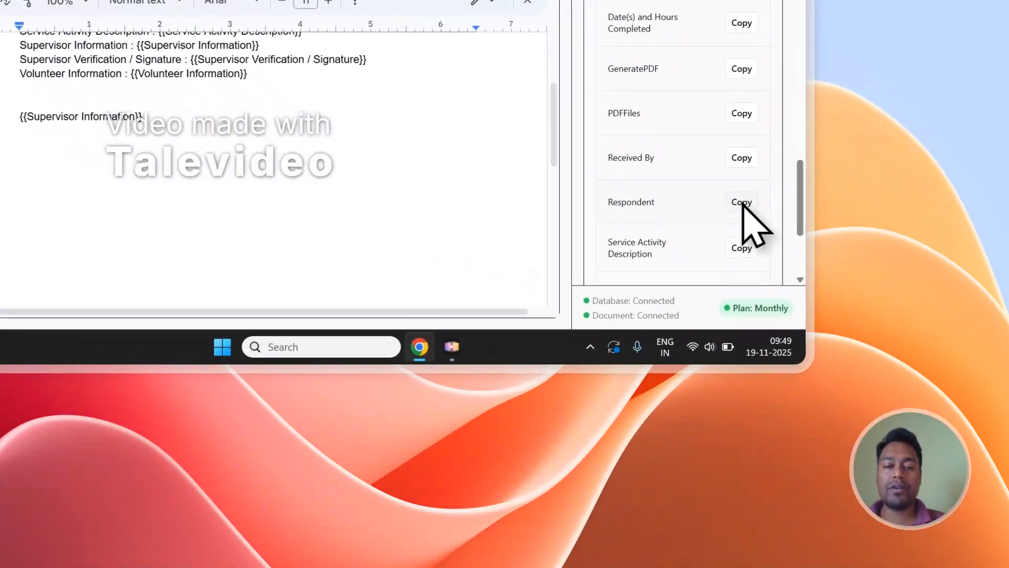
click(742, 202)
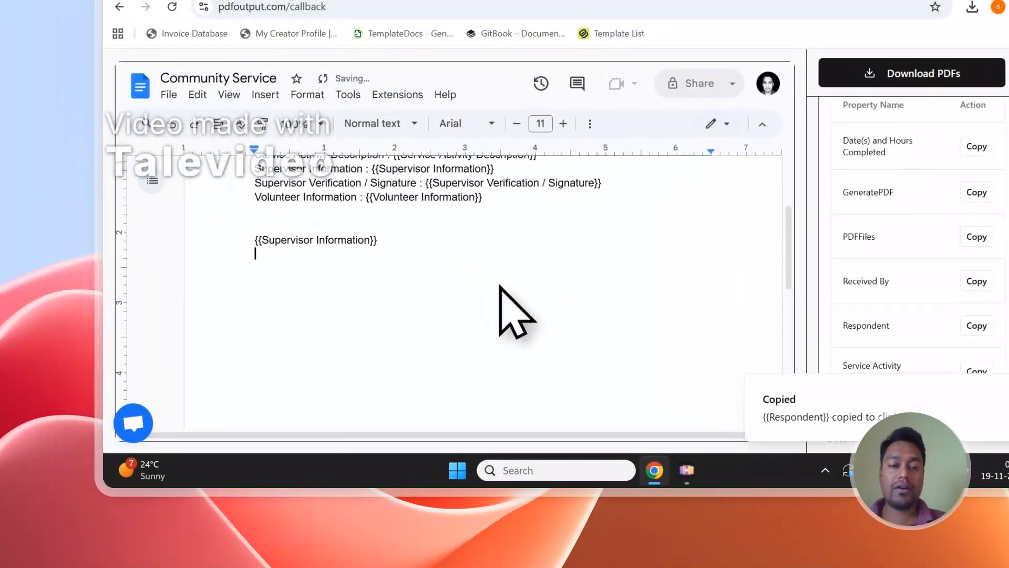
key(Return)
key(ctrl+v)
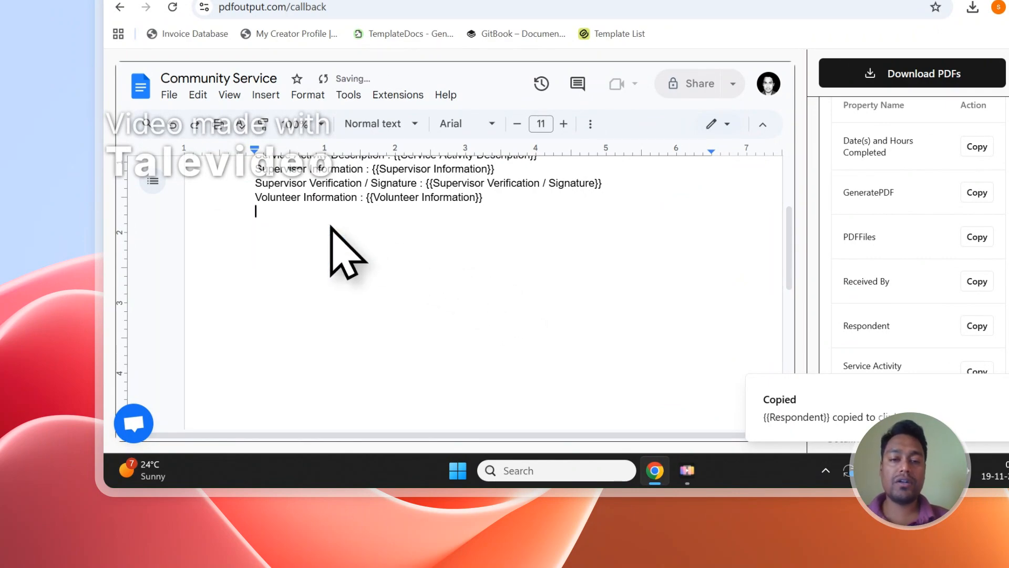
scroll(345, 252, up, 5)
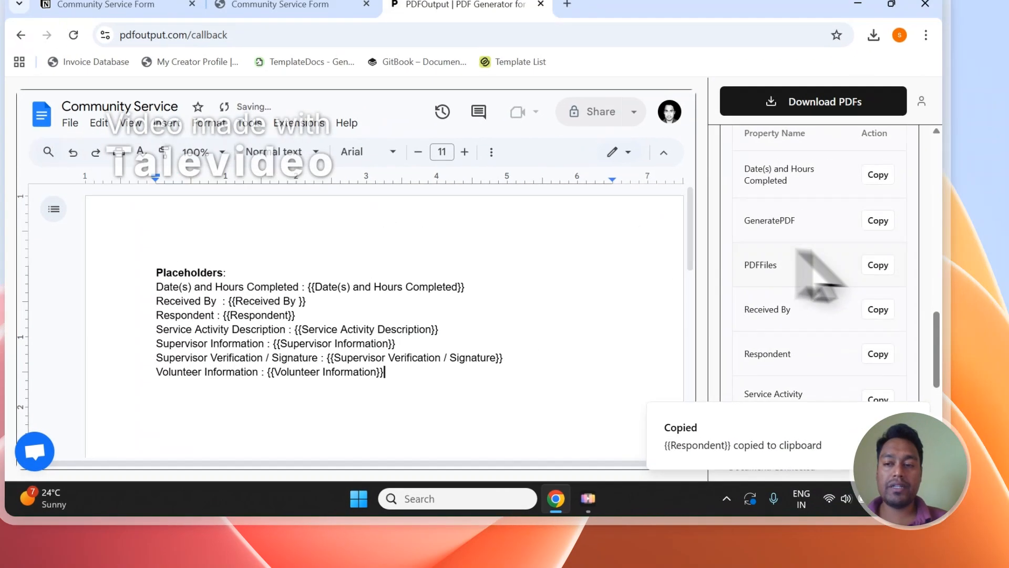
scroll(974, 253, up, 3)
scroll(735, 292, up, 5)
Scroll the responses table right and set both rows' GeneratePDF status to Ready to Generate.
click(153, 36)
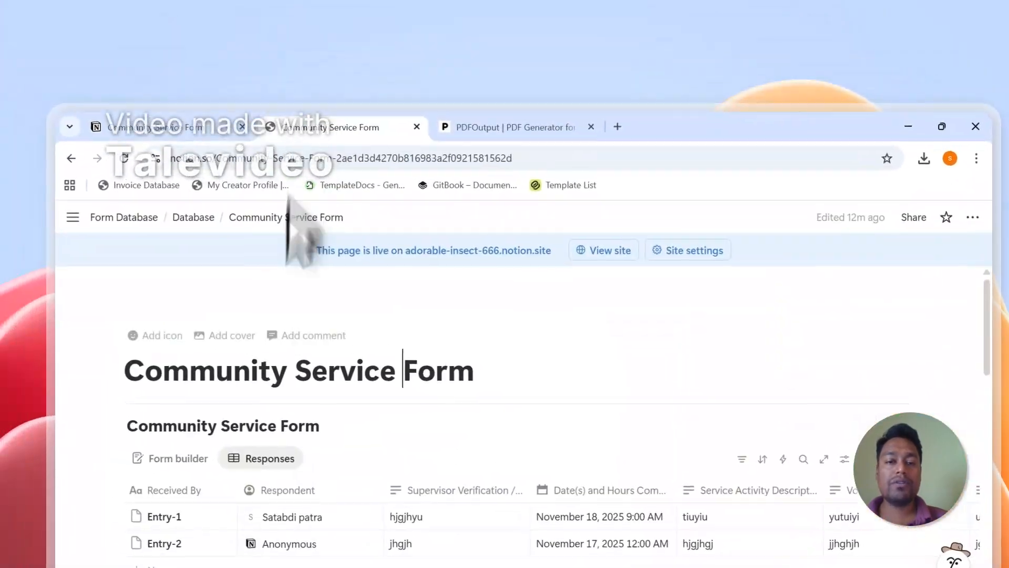
scroll(452, 379, down, 2)
drag(397, 477, 748, 478)
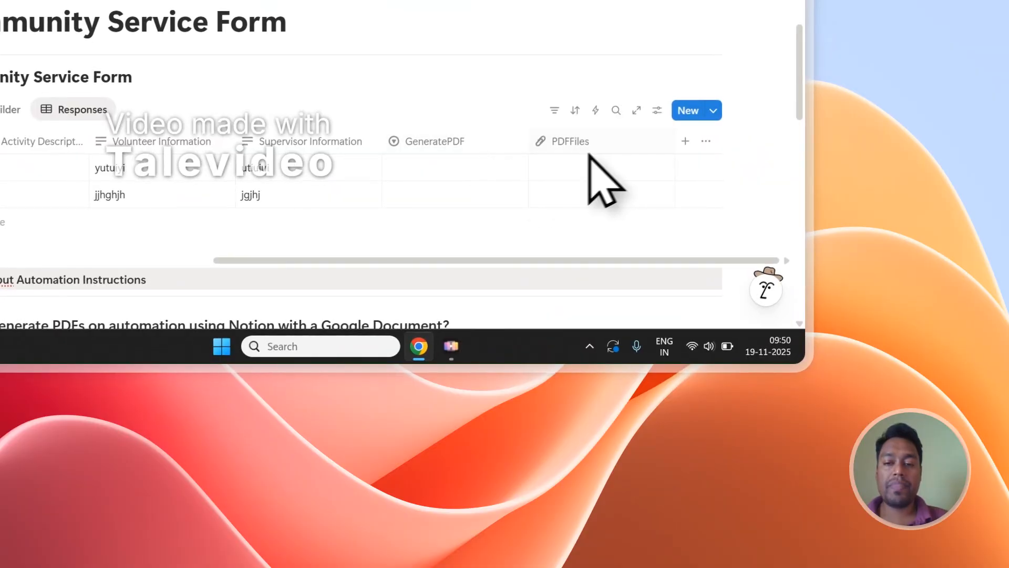
click(433, 169)
click(508, 238)
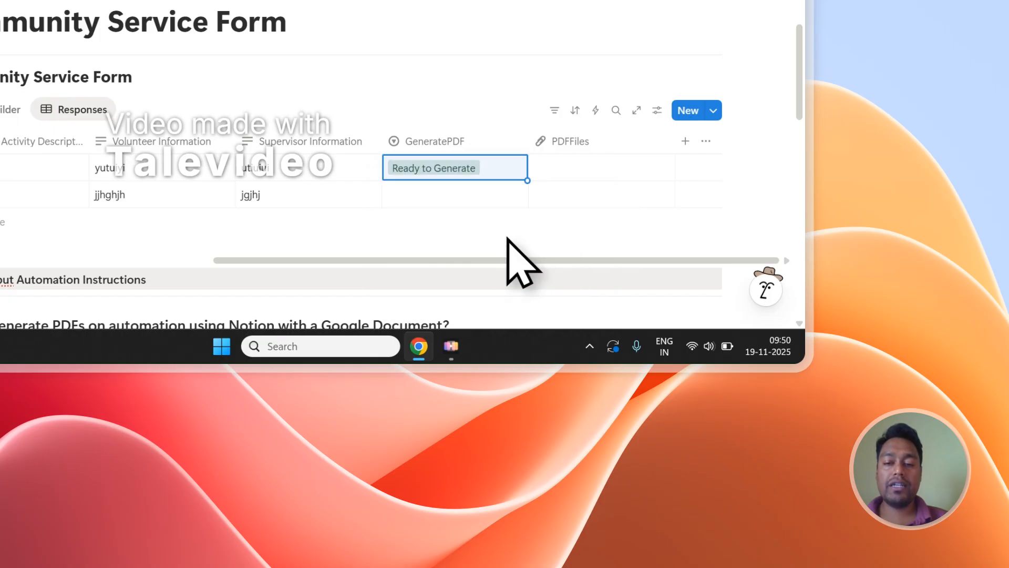
click(474, 197)
click(512, 105)
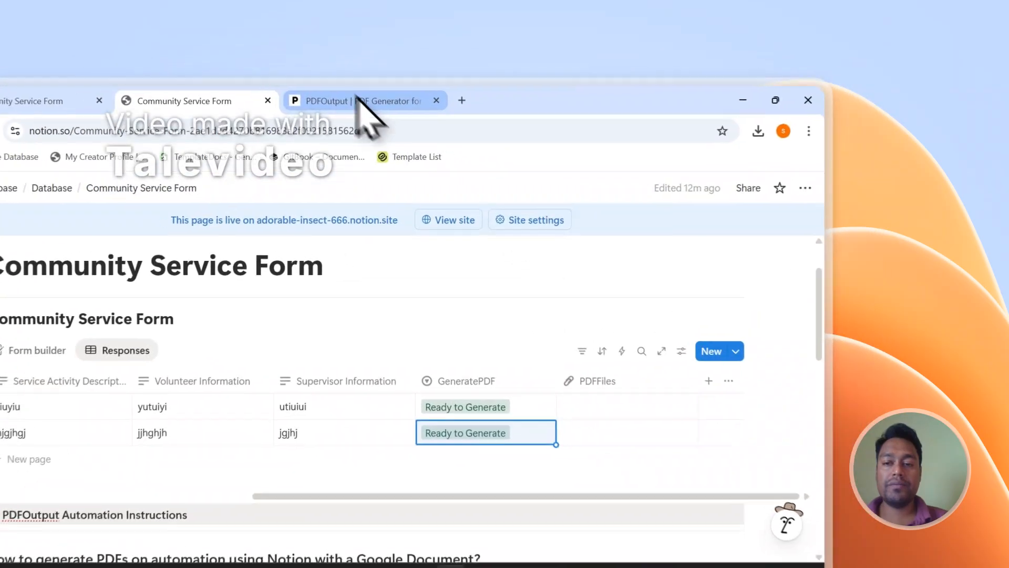
After checking the Notion responses, change the PDF File Name mapping from Date(s) and Hours Completed to Volunteer Information.
click(481, 77)
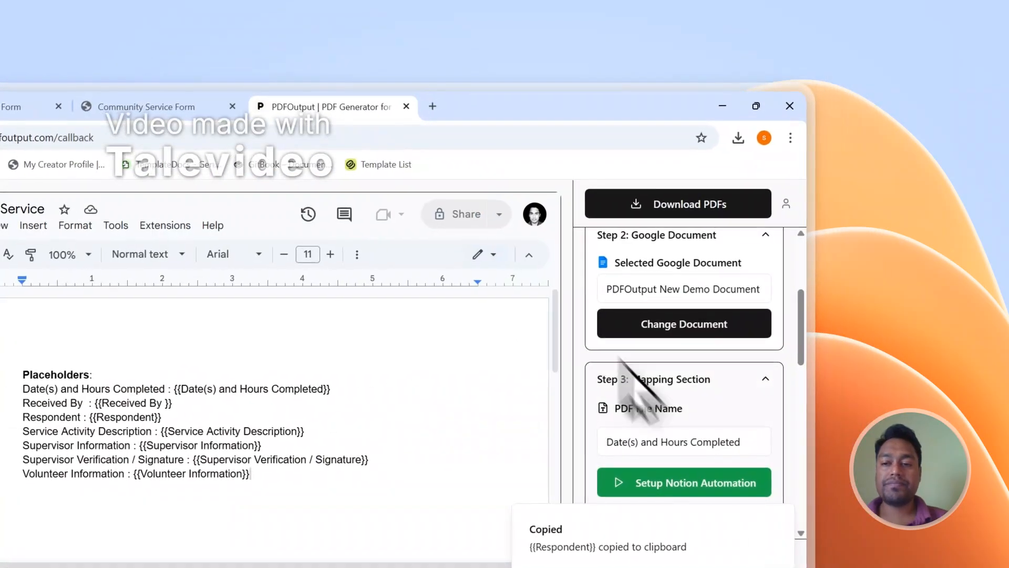
scroll(812, 337, down, 1)
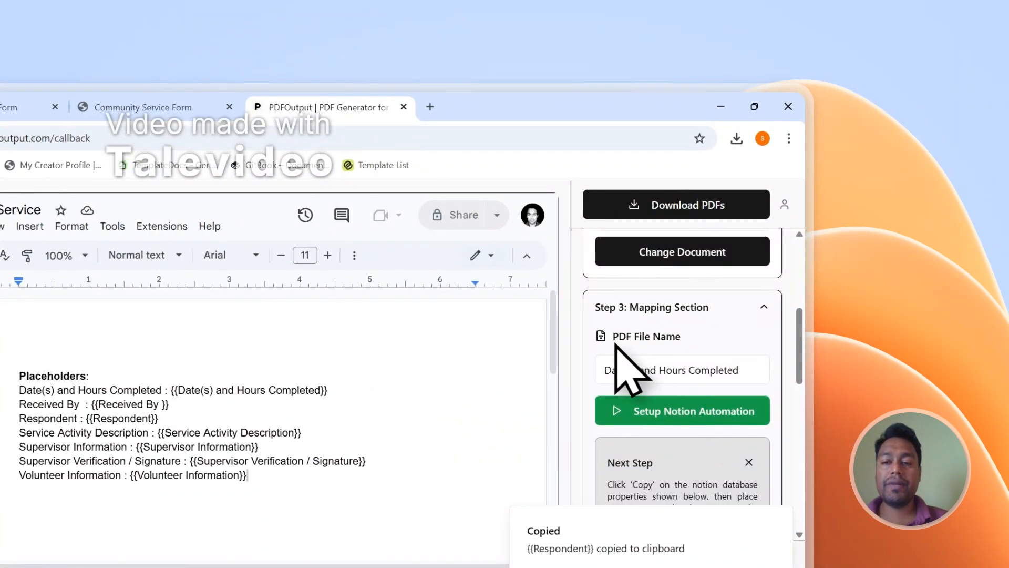
click(143, 107)
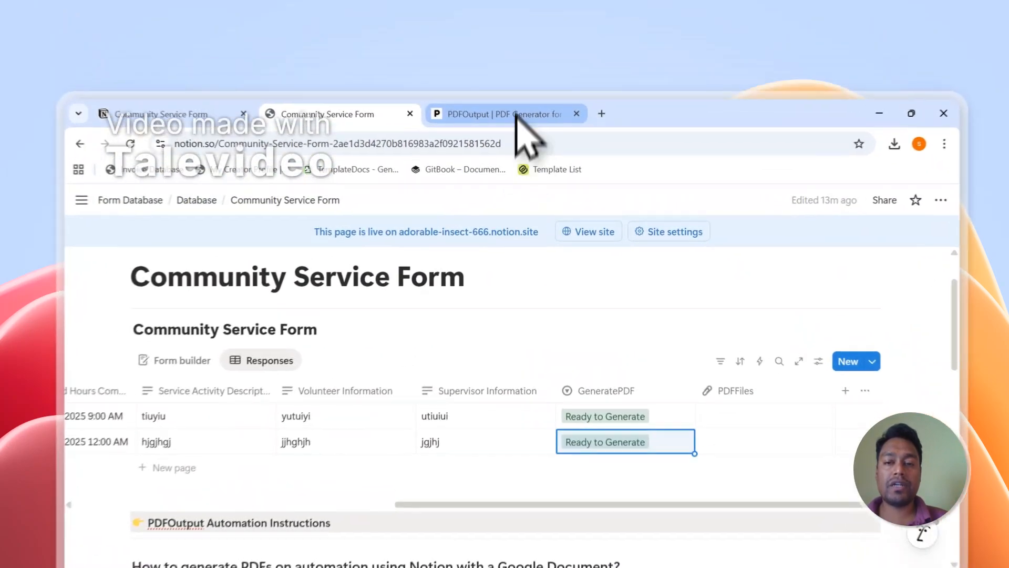
click(513, 79)
click(799, 305)
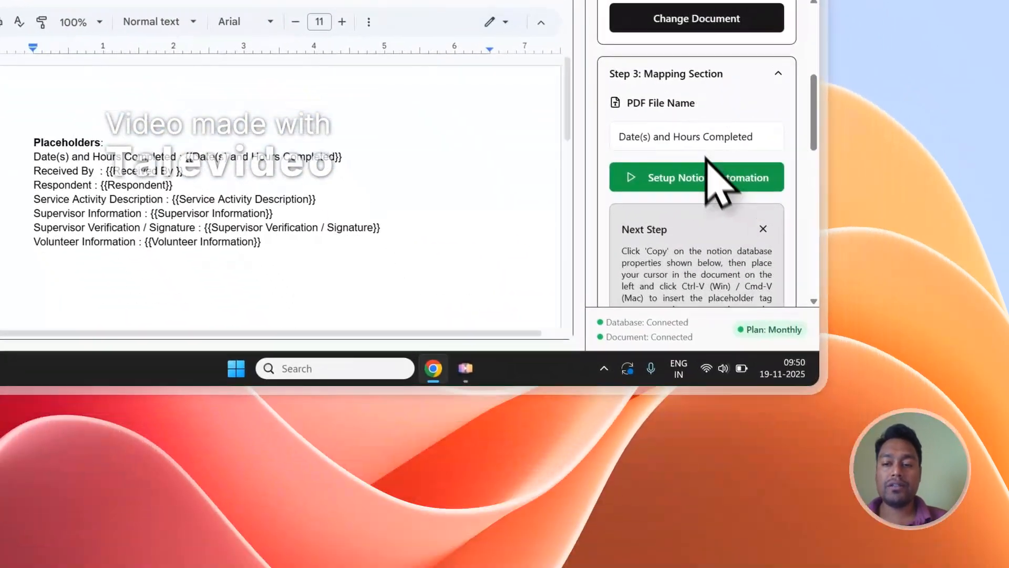
mouse_move(687, 91)
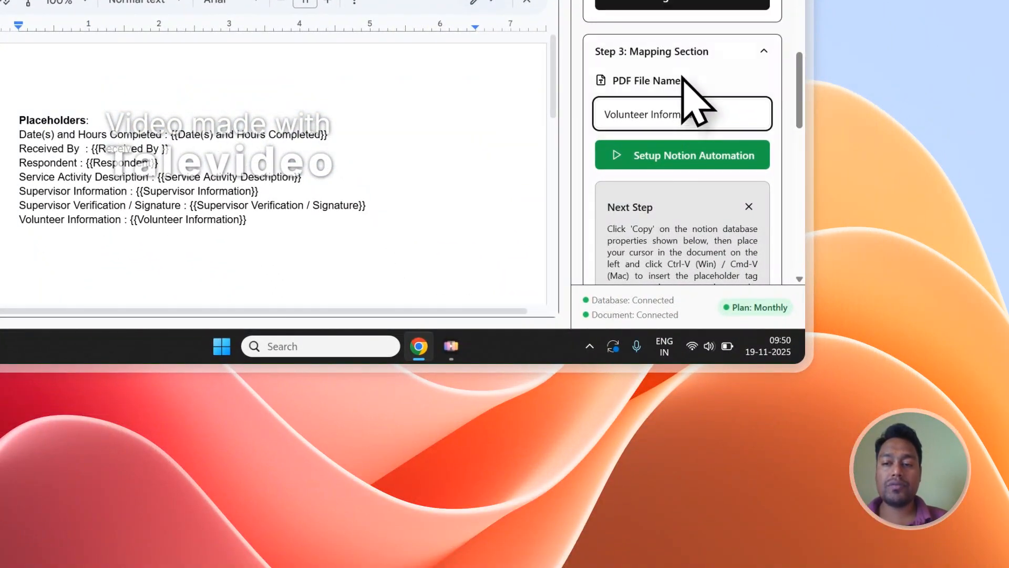
click(198, 90)
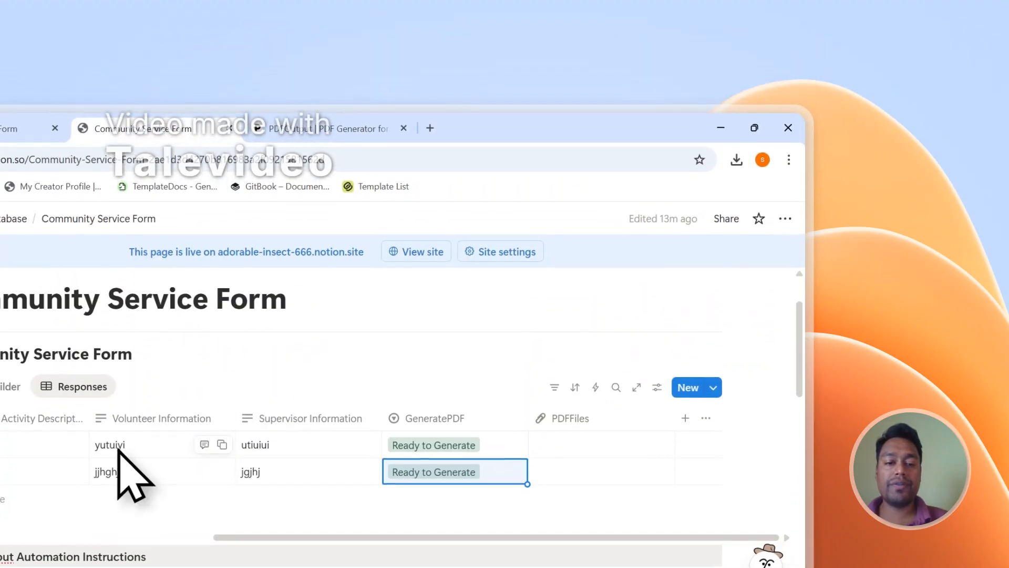
click(262, 125)
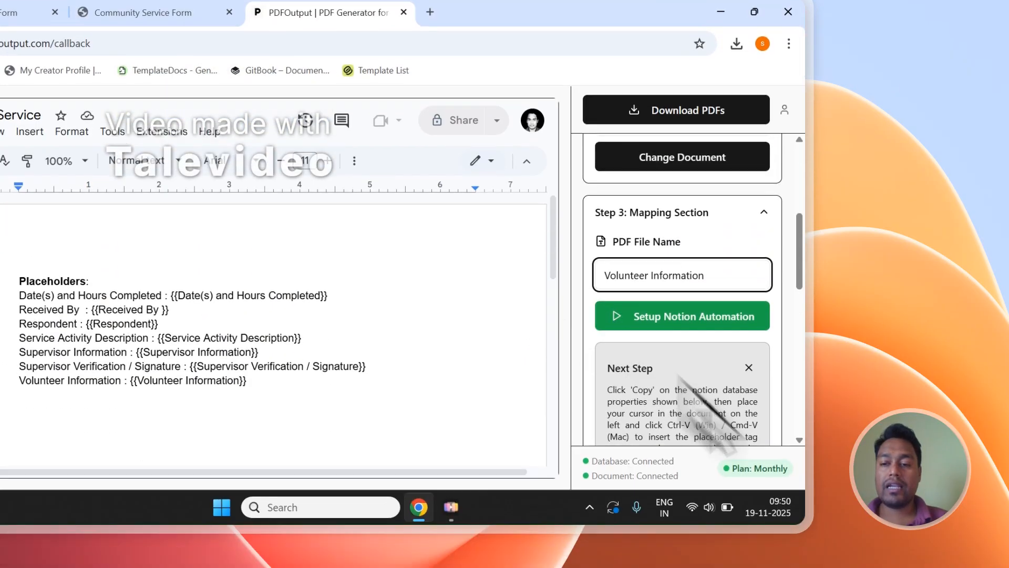
scroll(738, 244, down, 3)
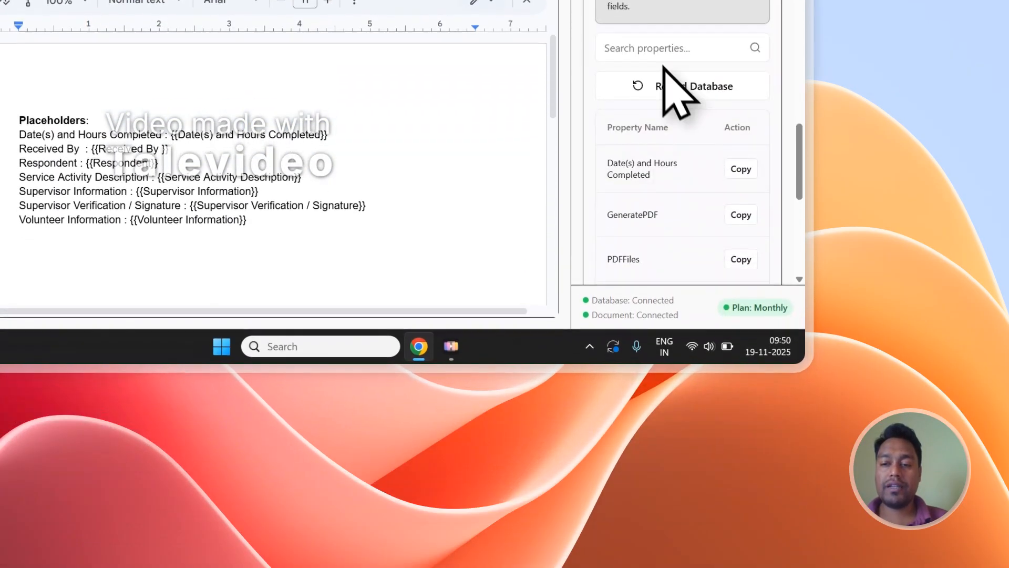
Reload Database to fetch the two Notion records, then generate them with Download PDFs.
click(668, 85)
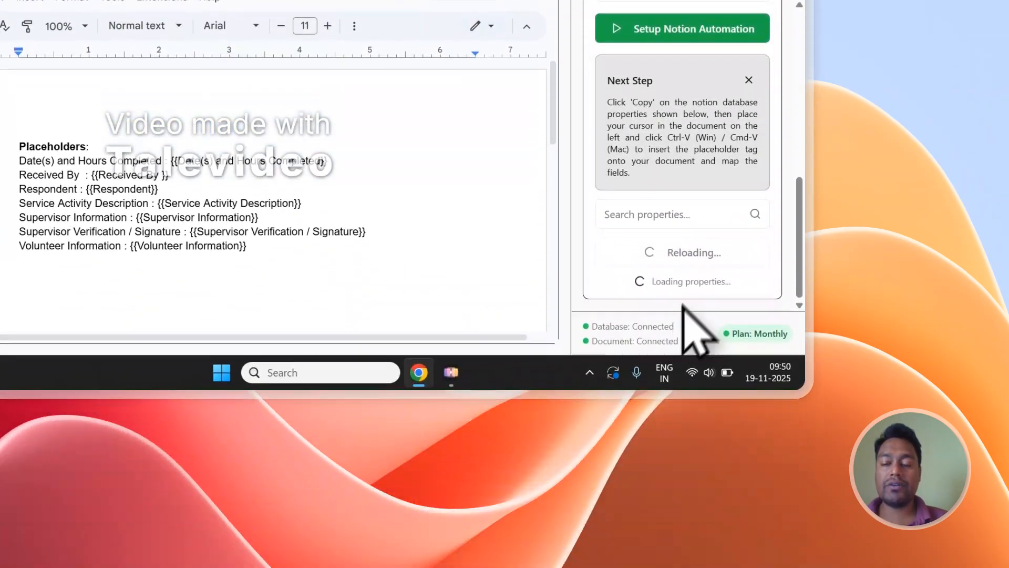
scroll(695, 243, down, 3)
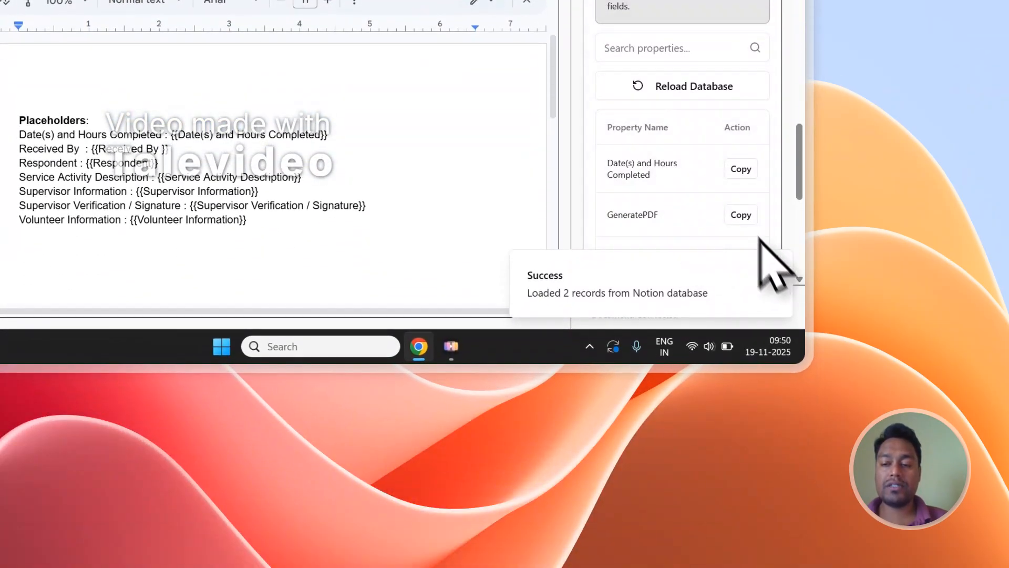
drag(797, 189, 803, 63)
click(706, 189)
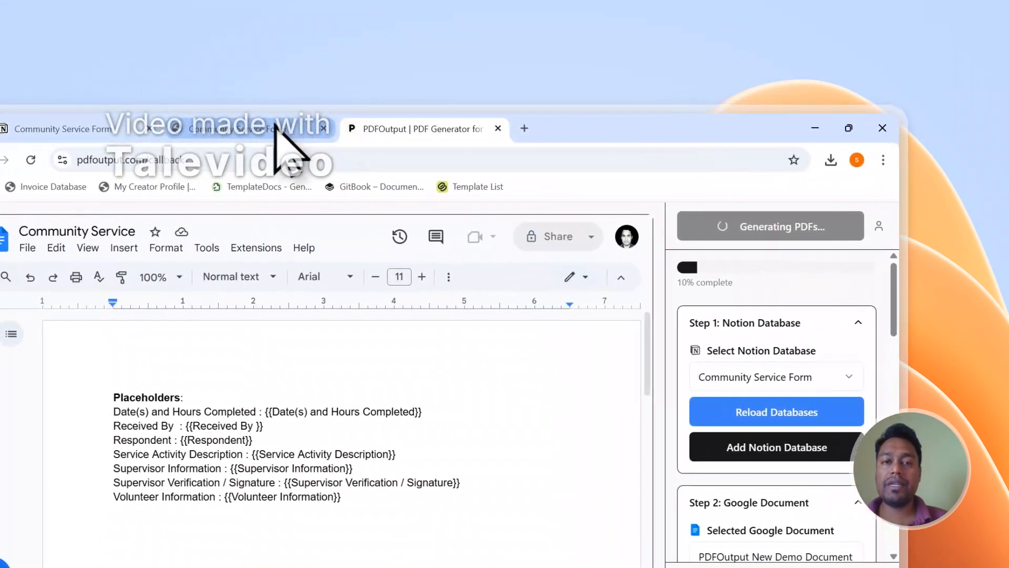
click(170, 127)
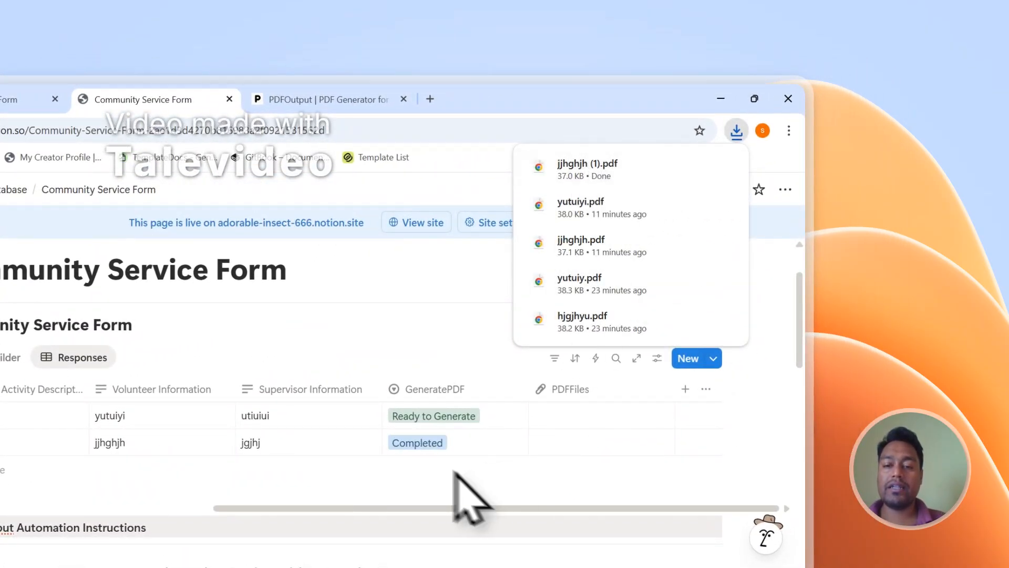
Open jjhghjh.pdf and review its filled-in Entry-2 lines.
click(552, 442)
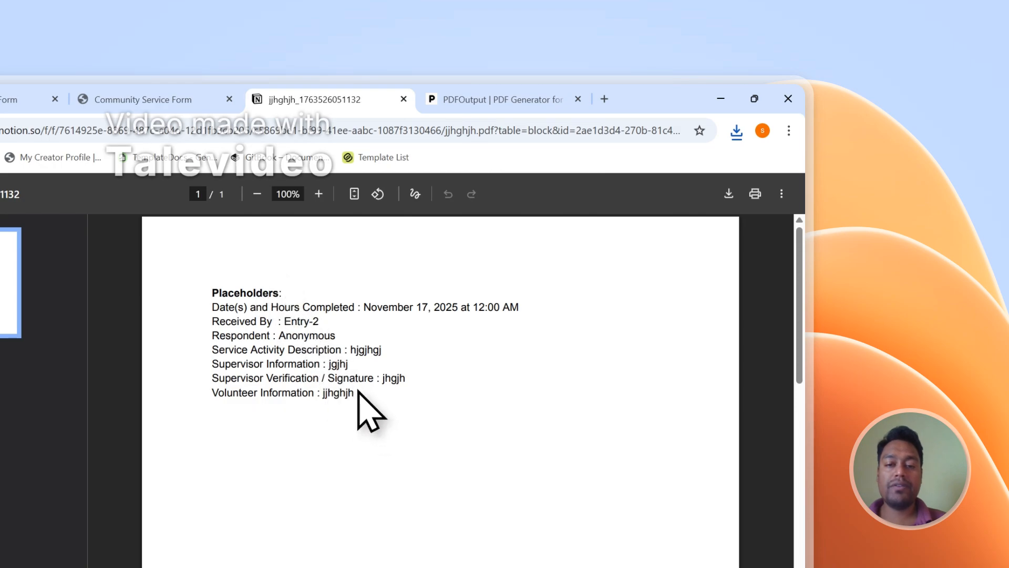
drag(358, 391, 226, 308)
click(244, 252)
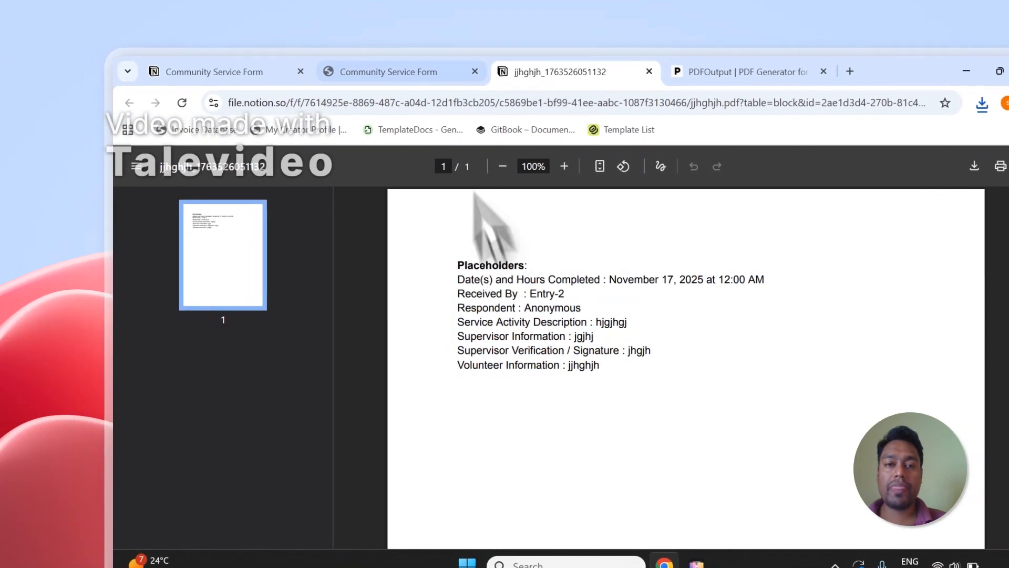
click(213, 71)
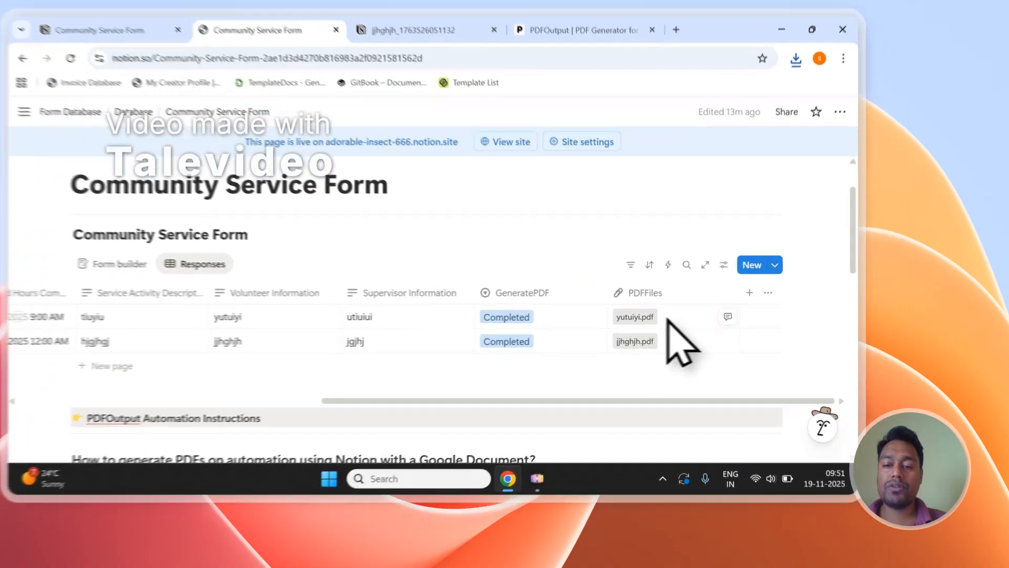
Open yutuiyi.pdf, review its Entry-1 lines and compare it with jjhghjh.pdf.
click(707, 341)
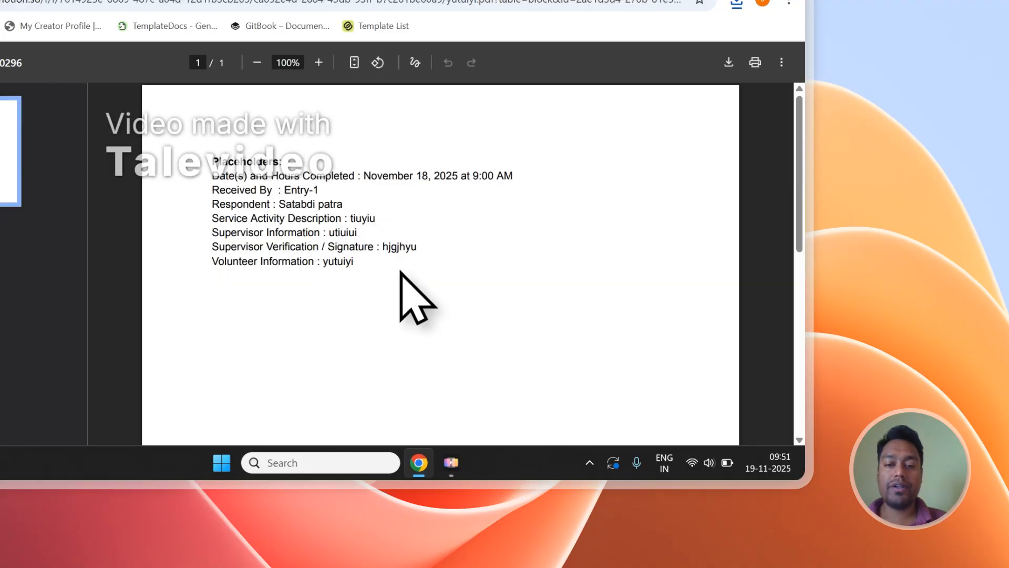
drag(397, 263, 215, 191)
click(580, 99)
click(506, 124)
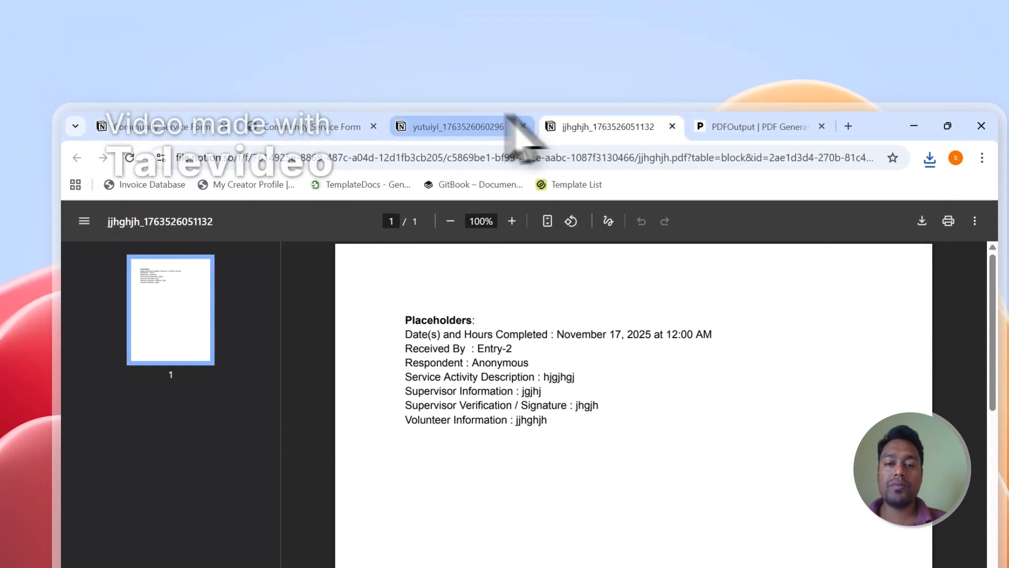
click(562, 127)
click(480, 126)
click(584, 127)
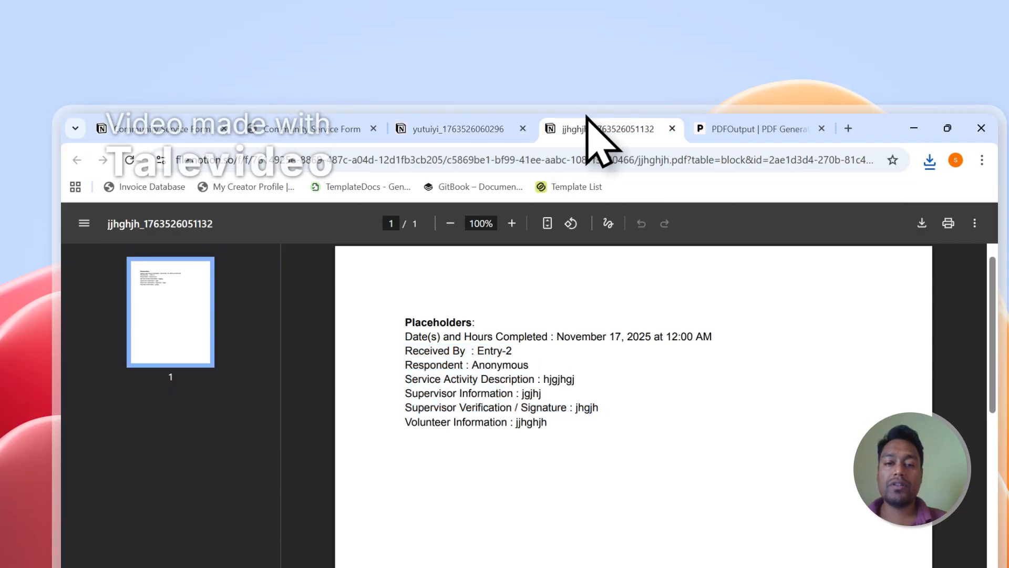
Flip between the yutuiyi and jjhghjh PDFs once more, then go back to the Community Service Form table.
click(459, 96)
click(500, 308)
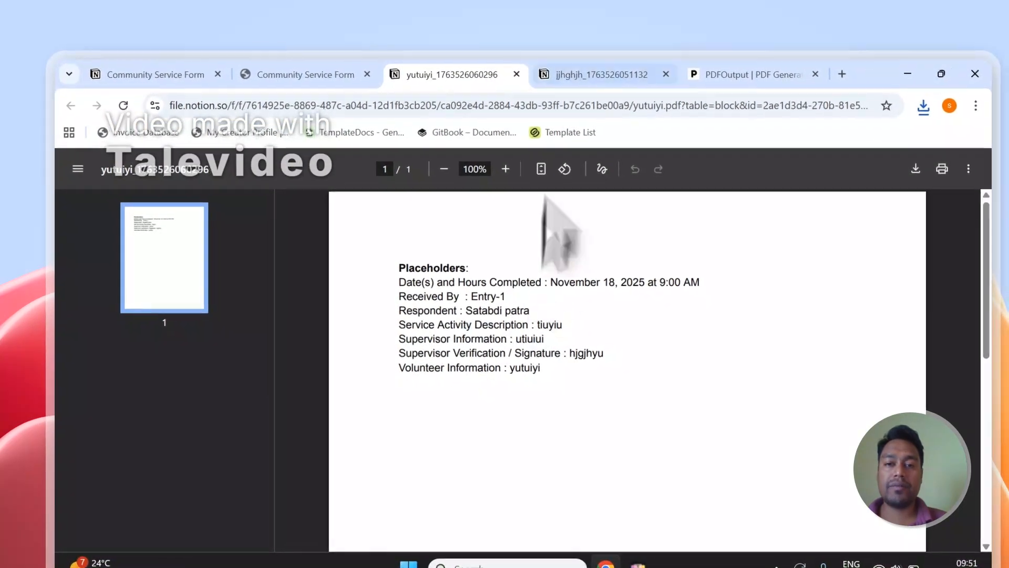
click(539, 97)
click(441, 120)
click(300, 120)
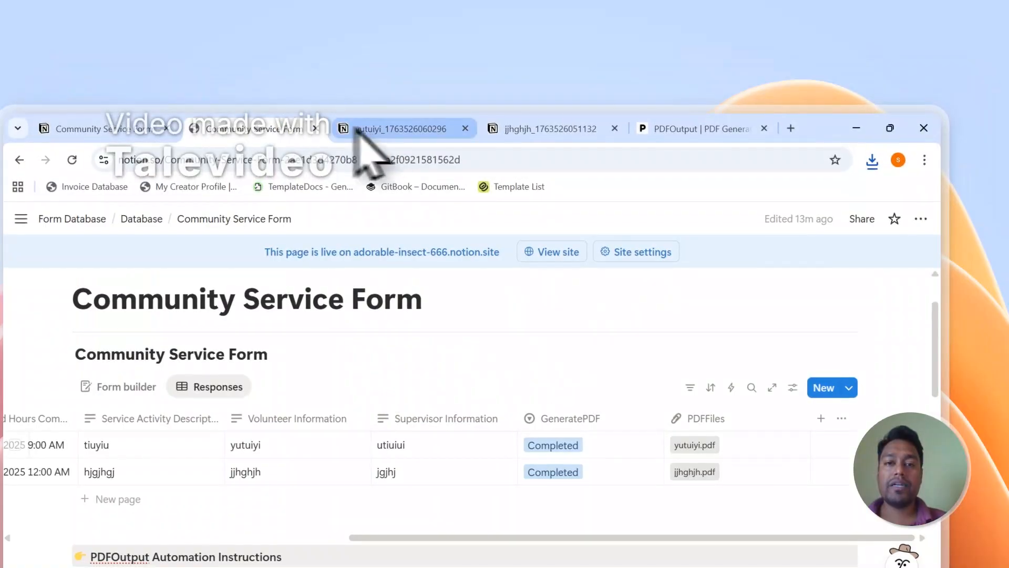
click(455, 130)
click(466, 128)
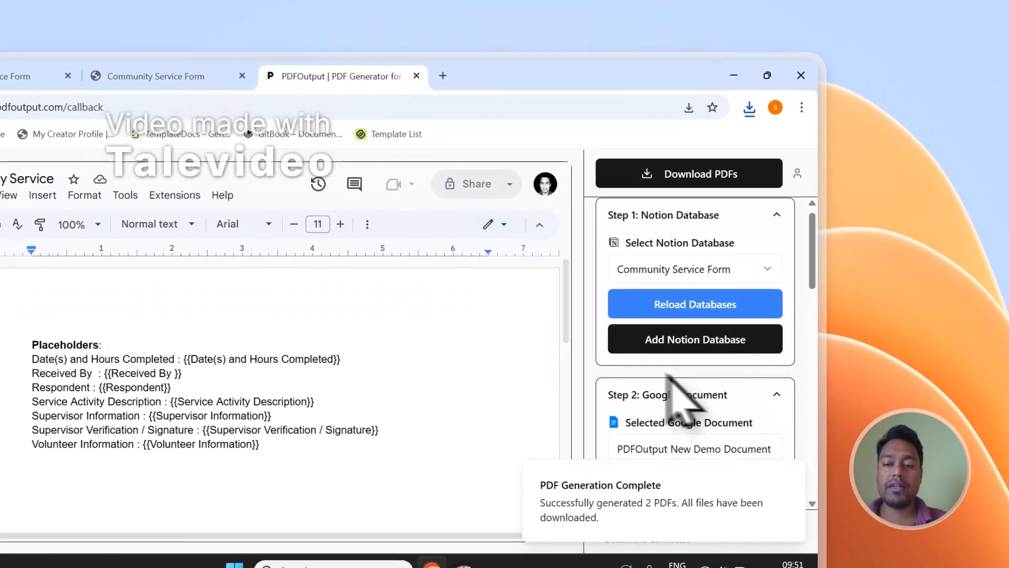
scroll(804, 395, down, 4)
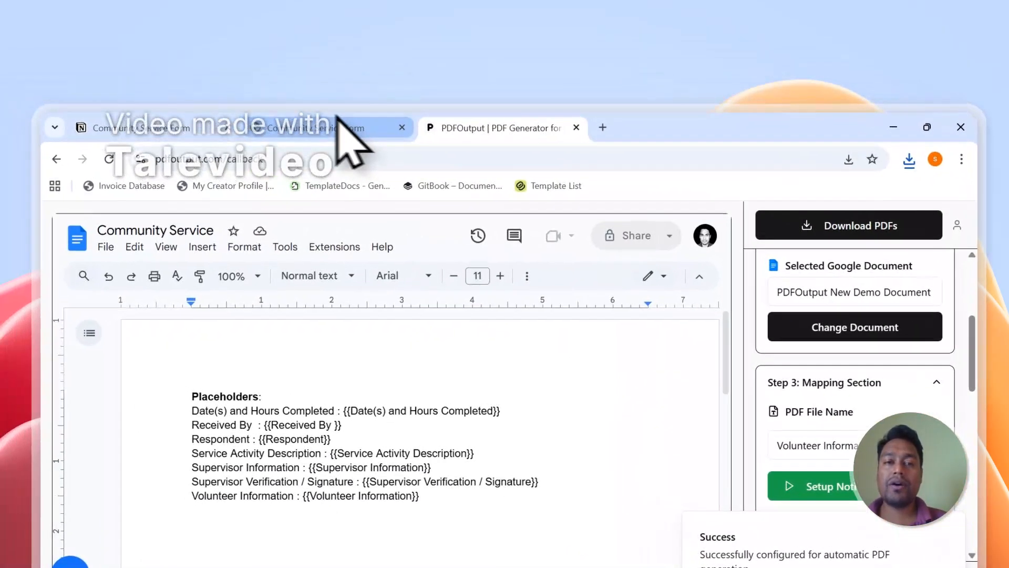
click(179, 70)
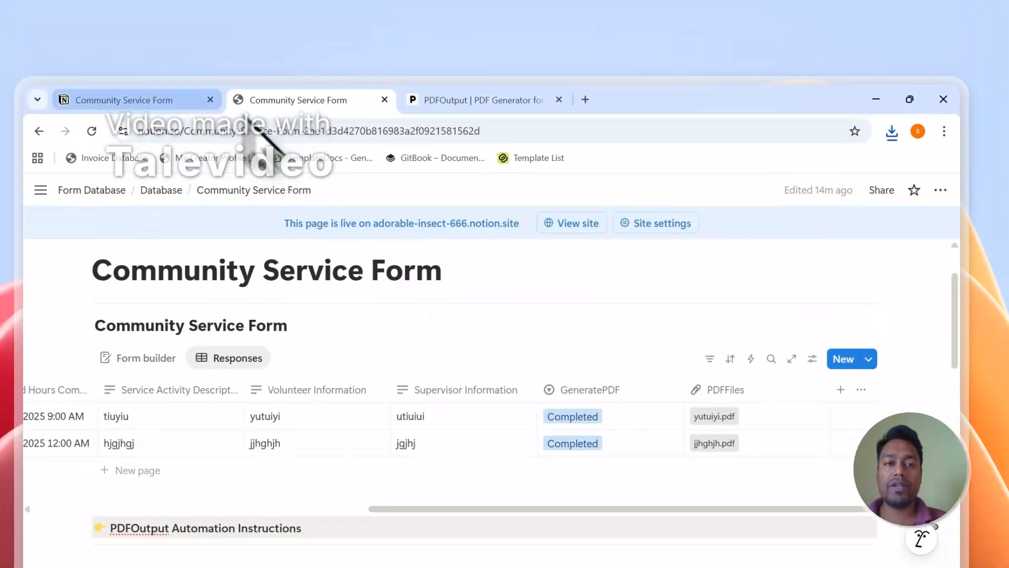
Add a new response row with GeneratePDF set to Ready to Generate.
click(180, 104)
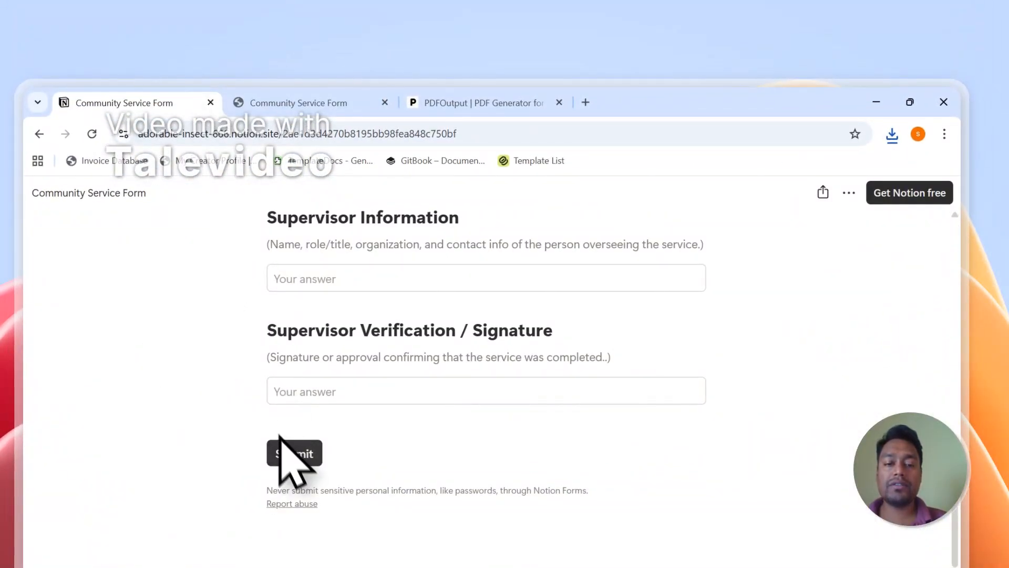
click(314, 98)
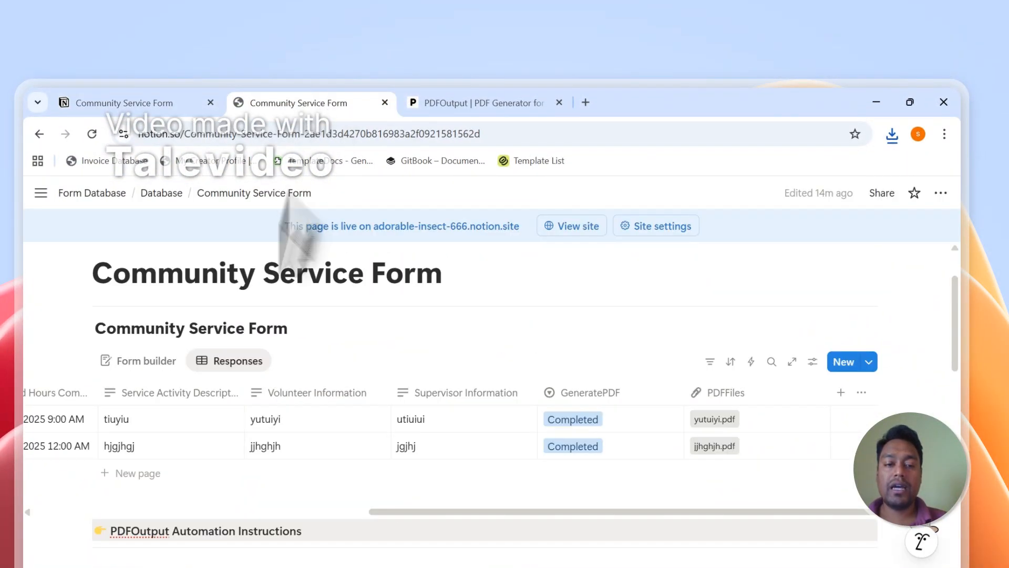
click(156, 477)
click(655, 479)
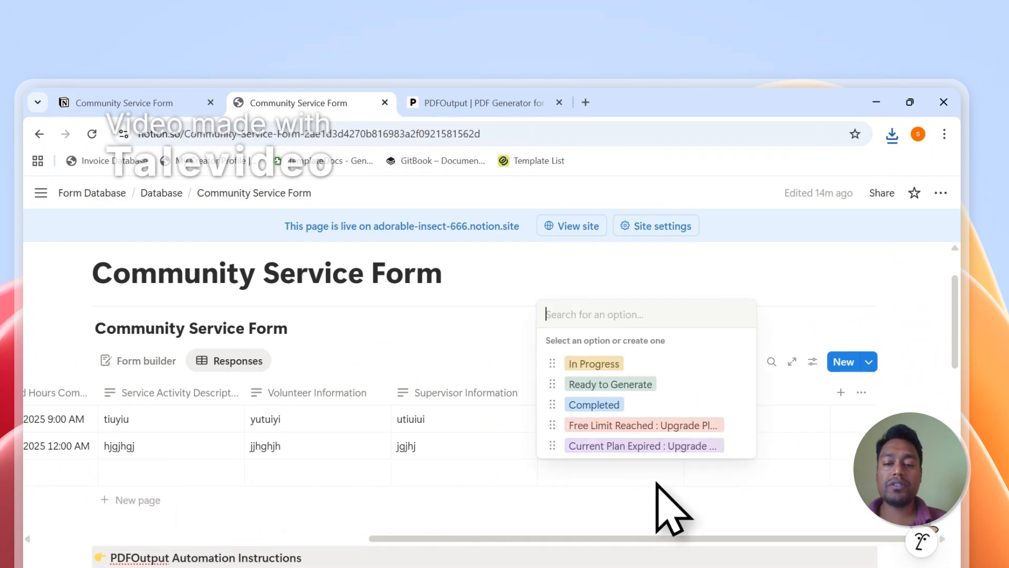
click(639, 384)
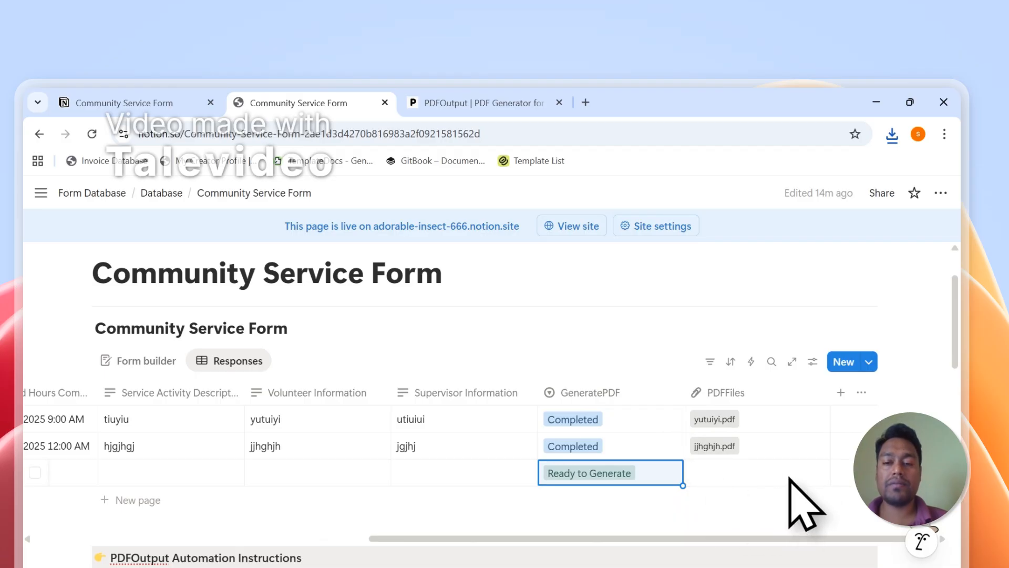
click(508, 105)
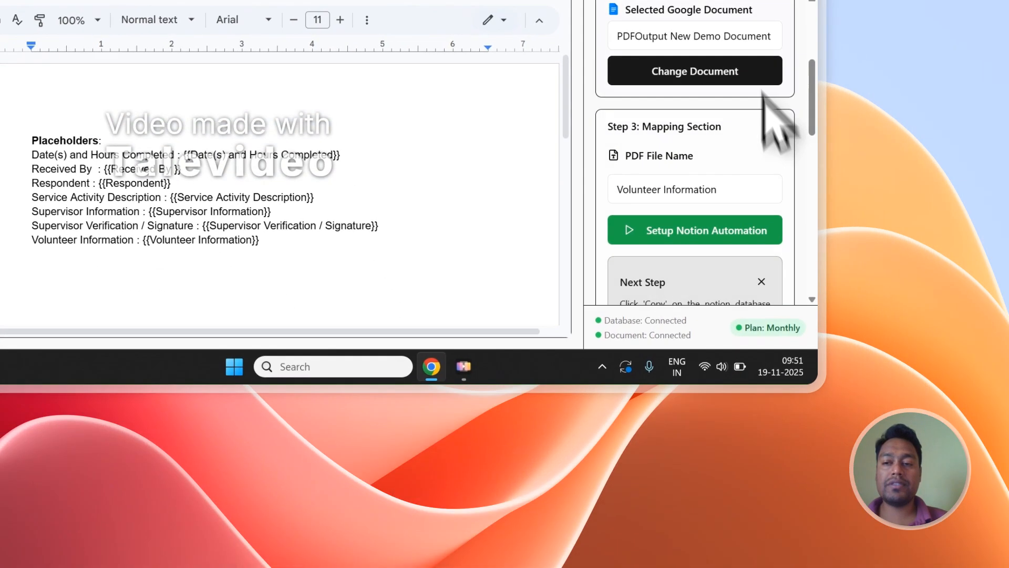
scroll(888, 326, up, 4)
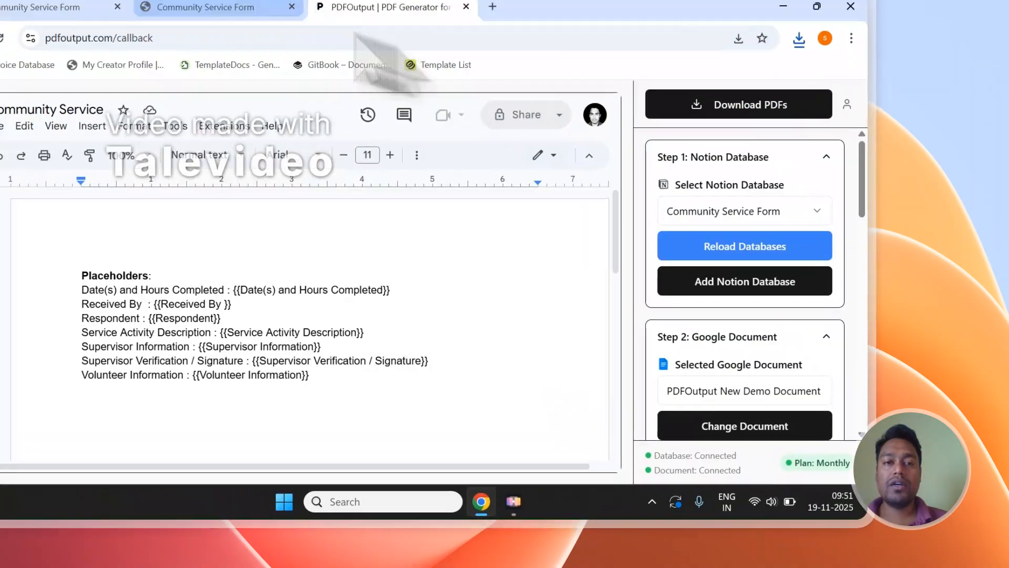
Add a second new row, also marked Ready to Generate, and return to PDFOutput.
click(289, 11)
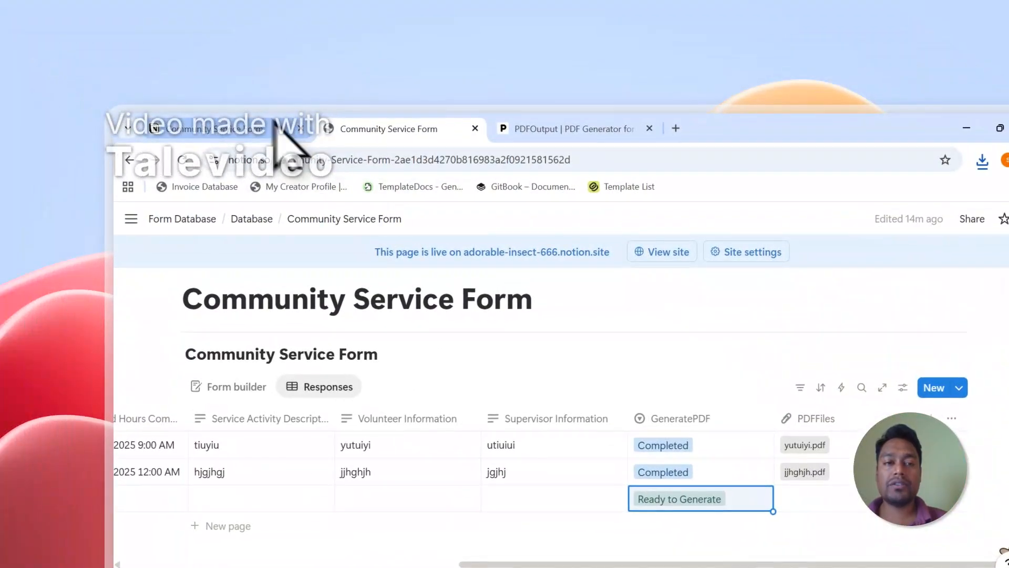
click(226, 526)
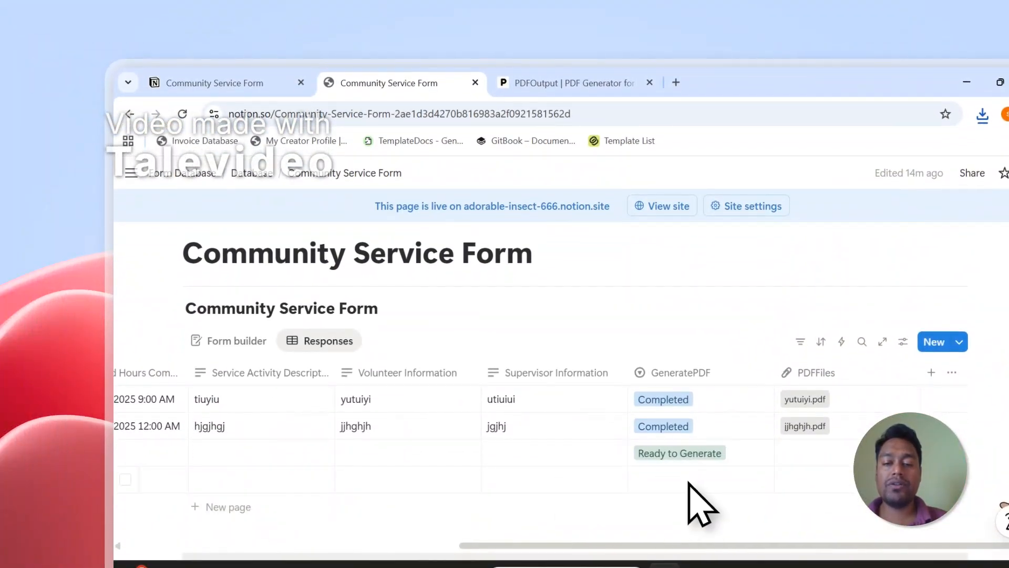
click(690, 479)
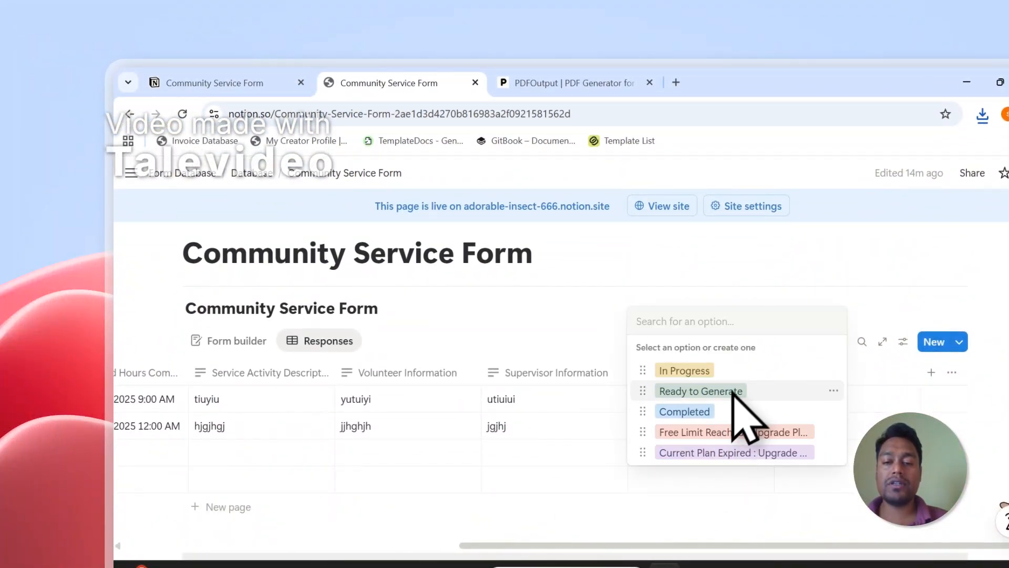
click(732, 392)
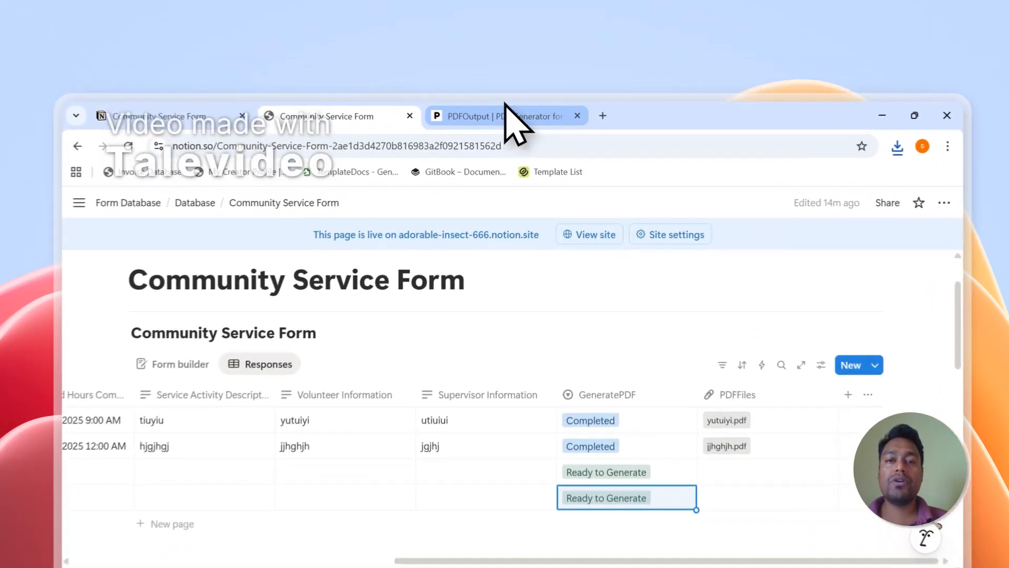
click(504, 77)
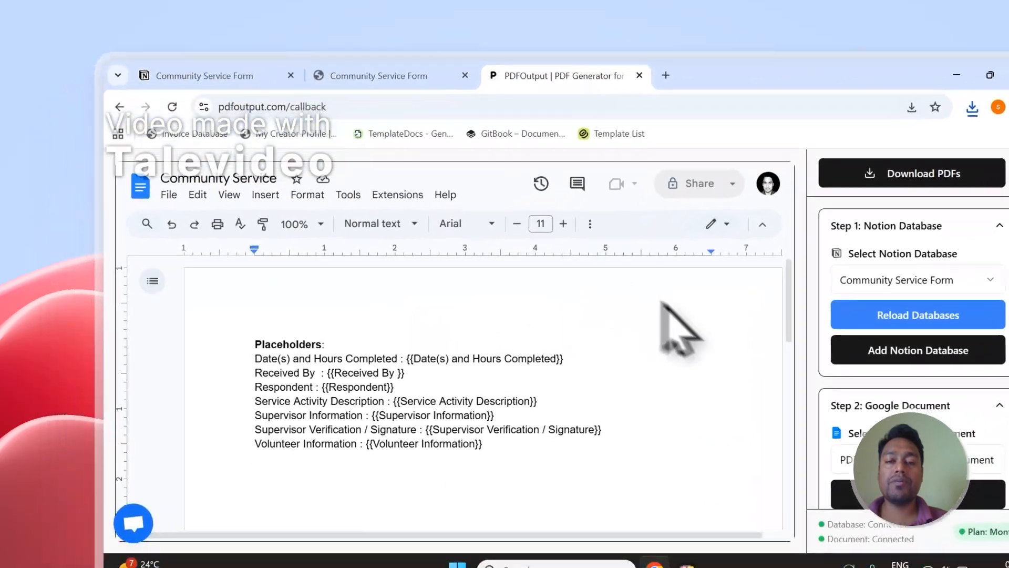
click(368, 76)
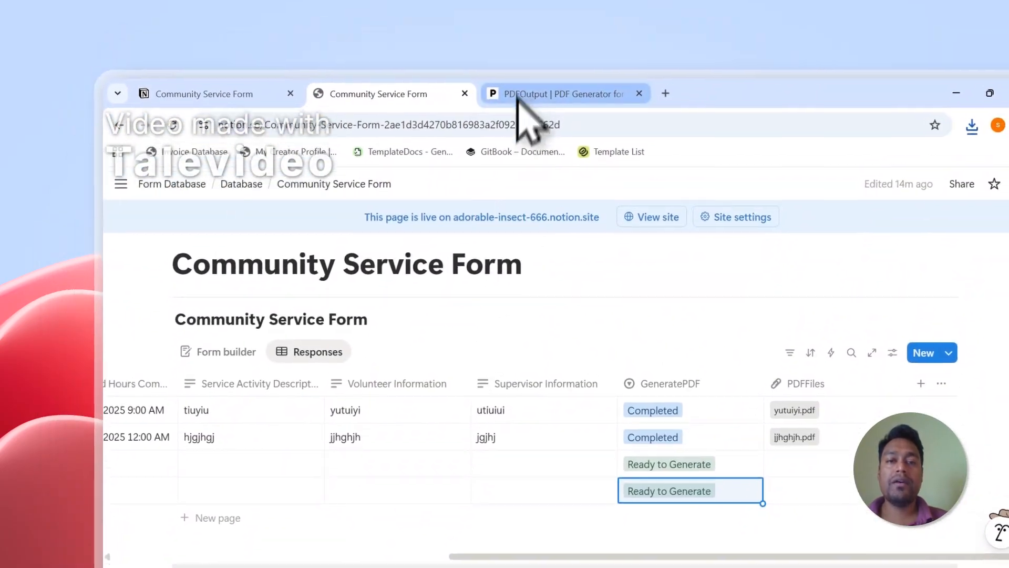
click(529, 50)
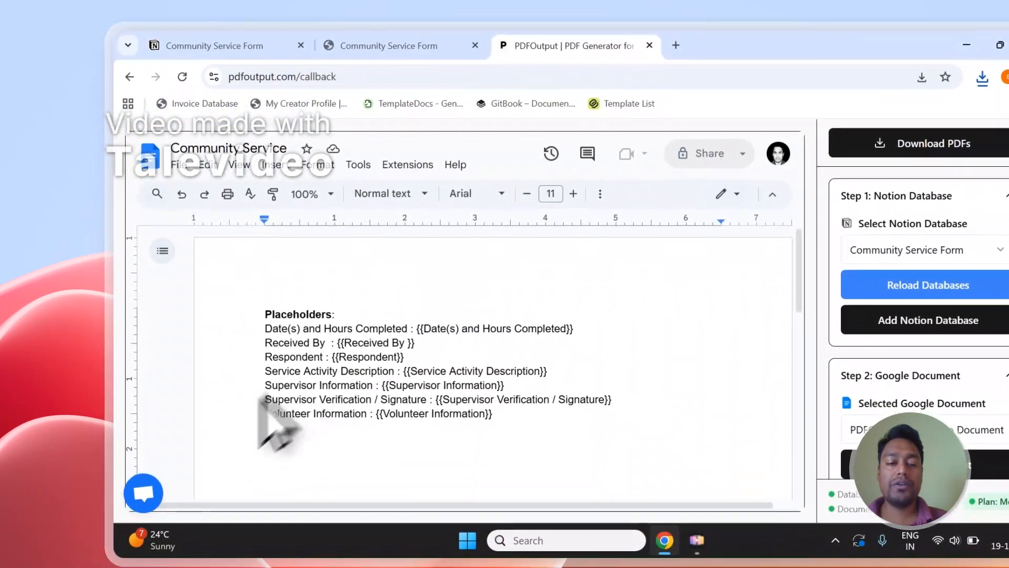
Close the support chat and sign out of PDFOutput from the account menu.
click(145, 490)
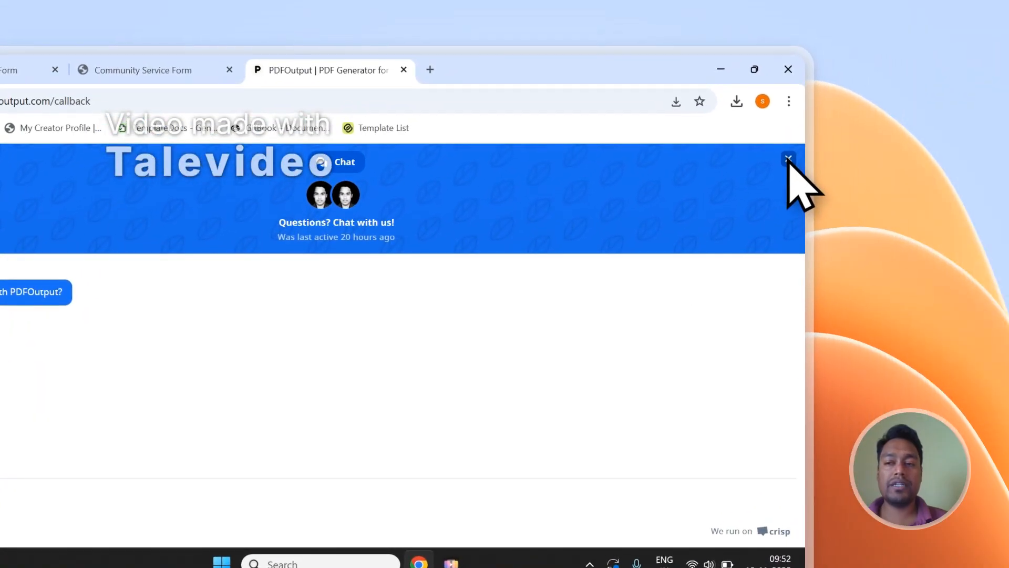
click(789, 158)
click(697, 300)
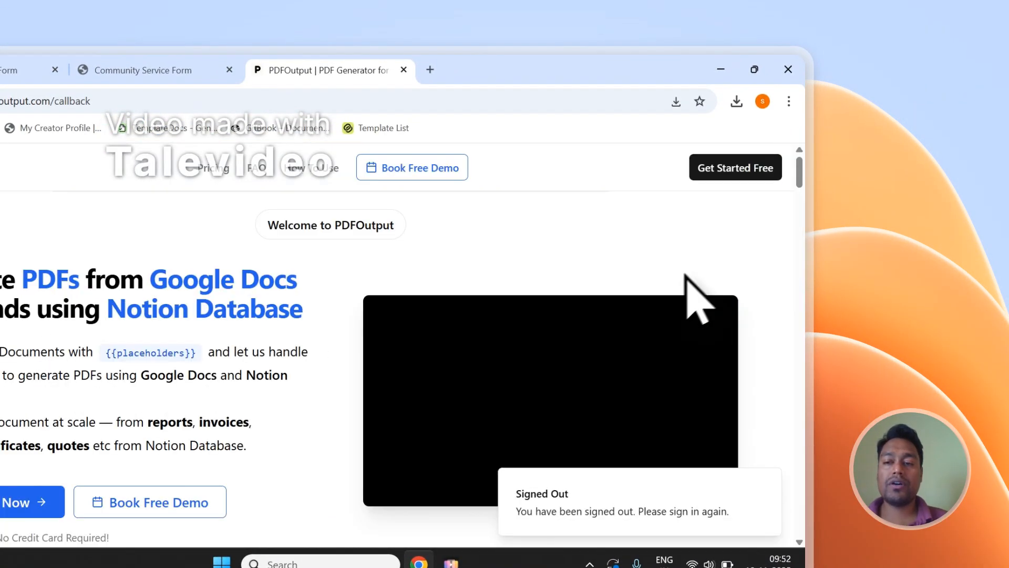
Go to the Contact page showing the Send Message form.
scroll(800, 211, down, 20)
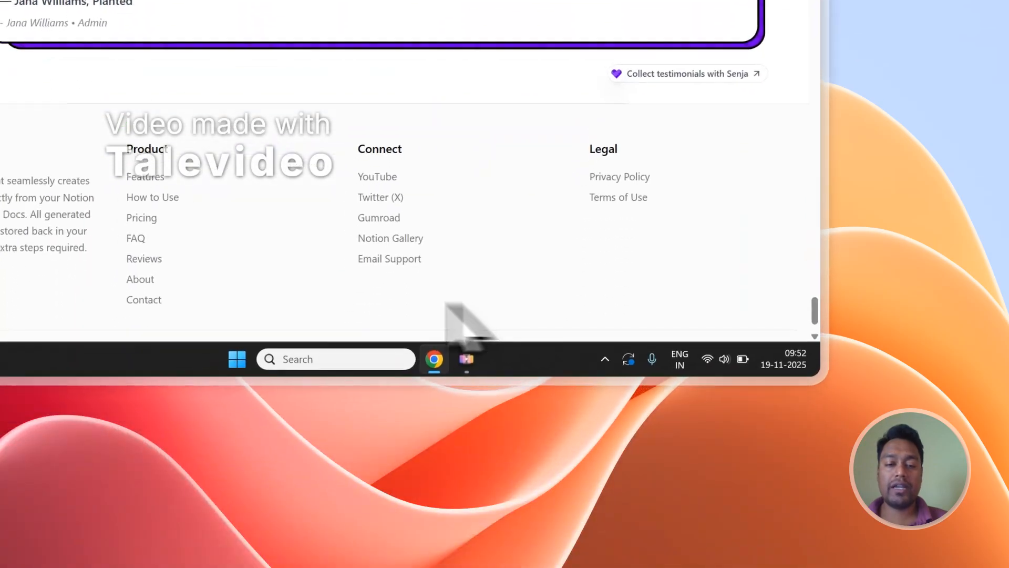
click(223, 288)
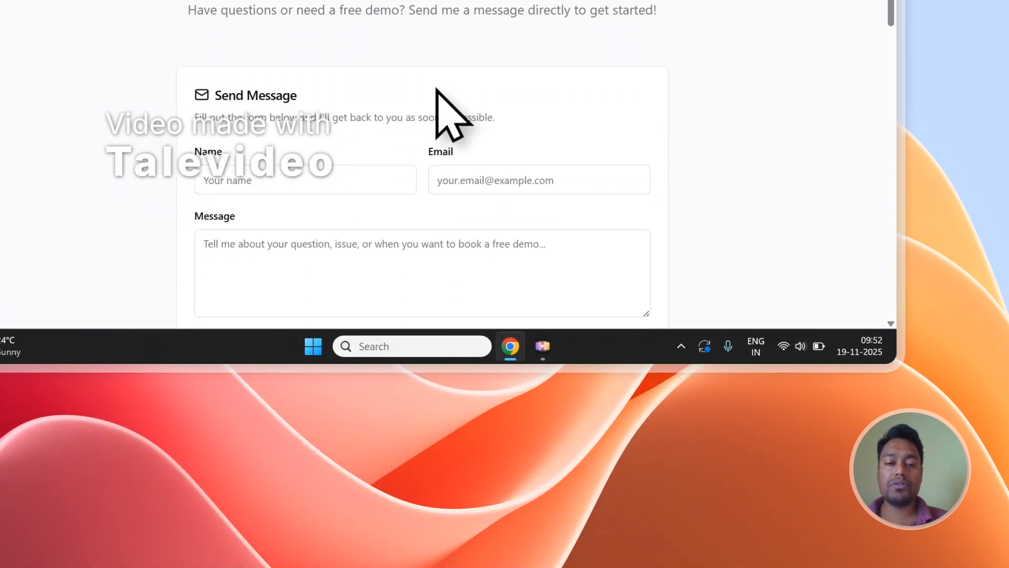
scroll(549, 192, down, 2)
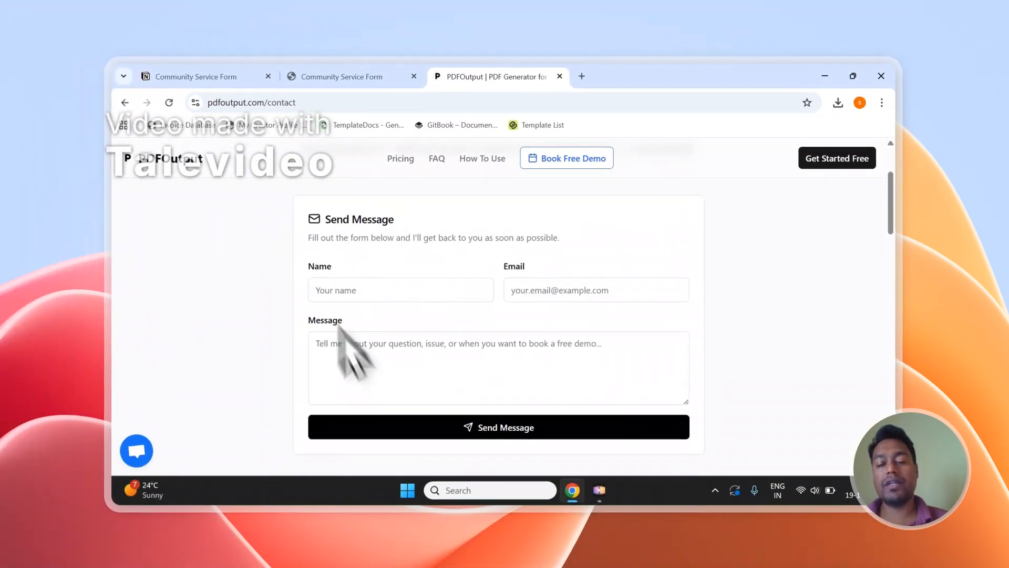